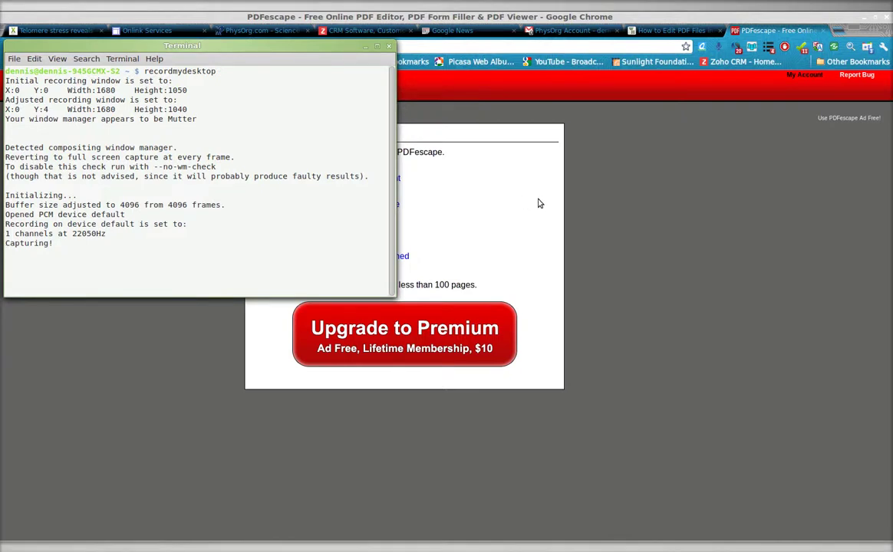
Upload QUESTIONNAIRE_MARUSYA.pdf from the Downloads folder and open it for editing in PDFescape.
click(366, 46)
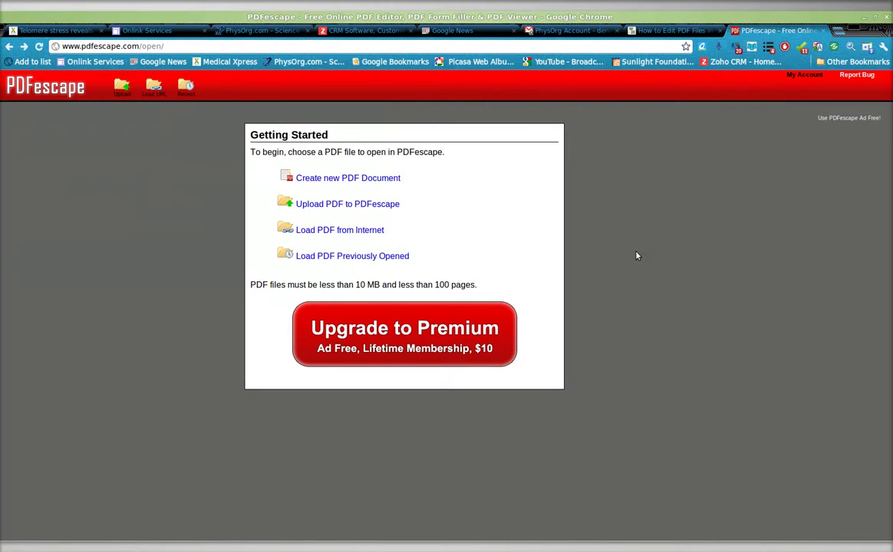
key(ctrl+plus)
key(ctrl+plus)
key(ctrl+plus)
key(ctrl+plus)
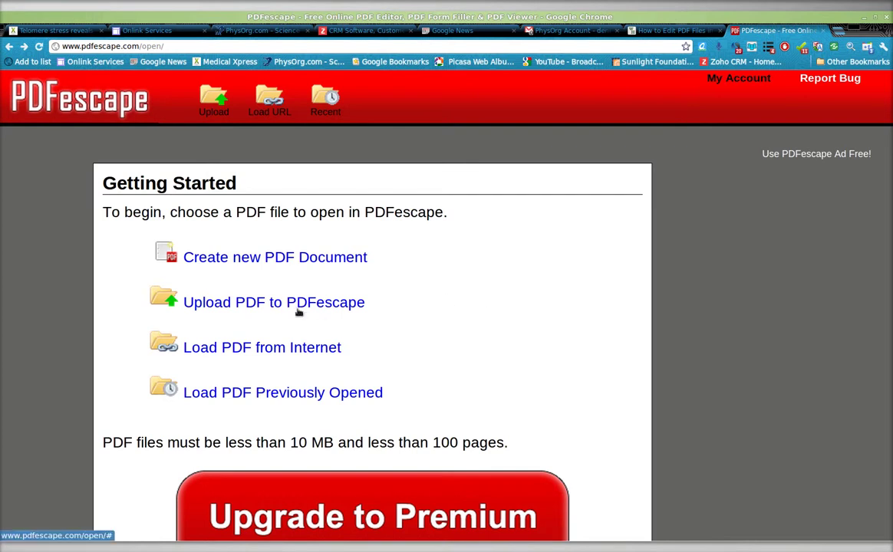
click(249, 303)
click(396, 282)
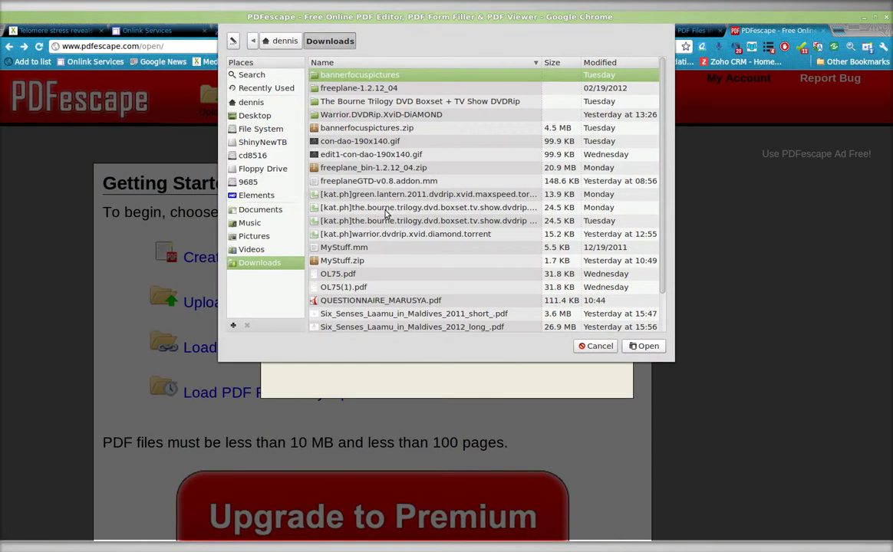
click(347, 301)
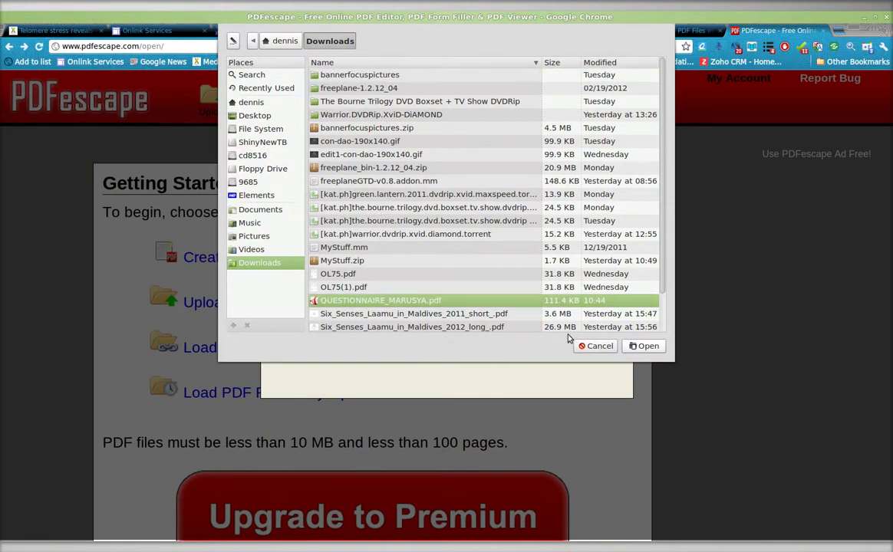
click(645, 346)
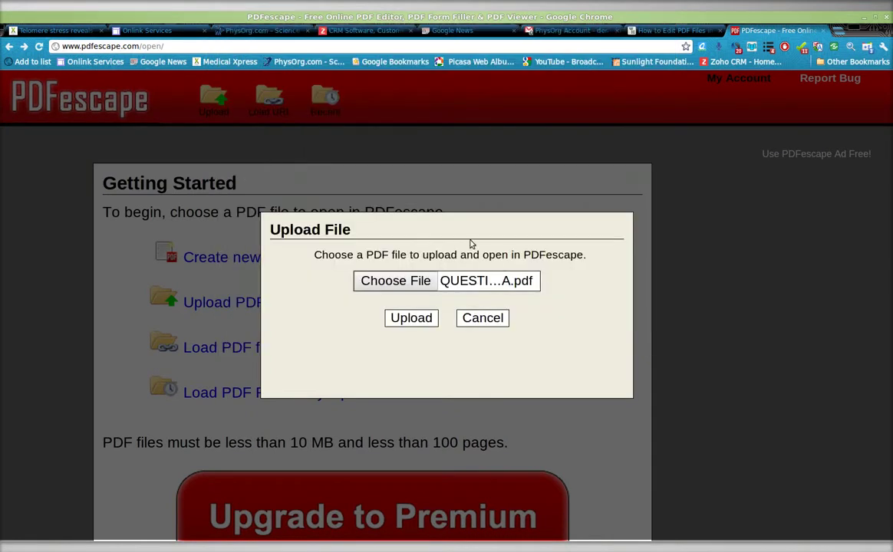
click(410, 317)
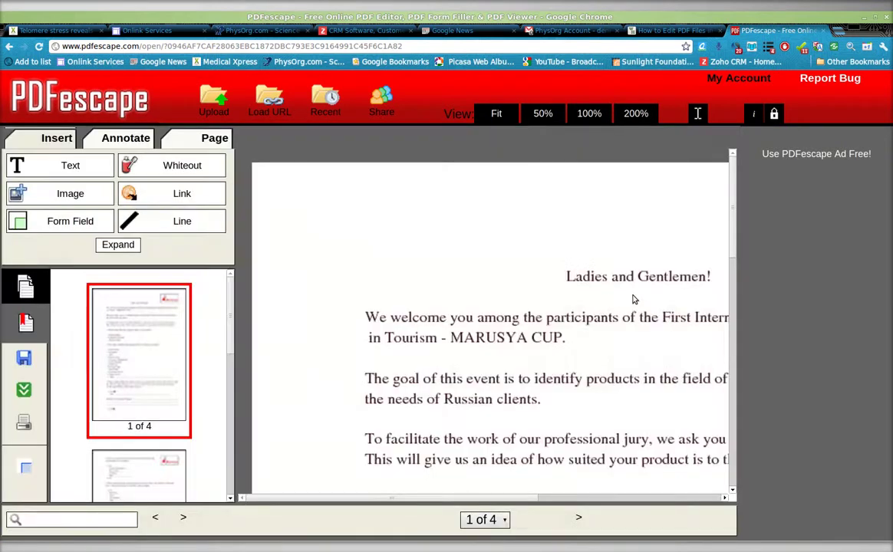
Cover the answers "b. MICE&Conference" and "c. Business hotel" under question 1 with a whiteout box.
key(ctrl+plus)
key(ctrl+plus)
key(ctrl+plus)
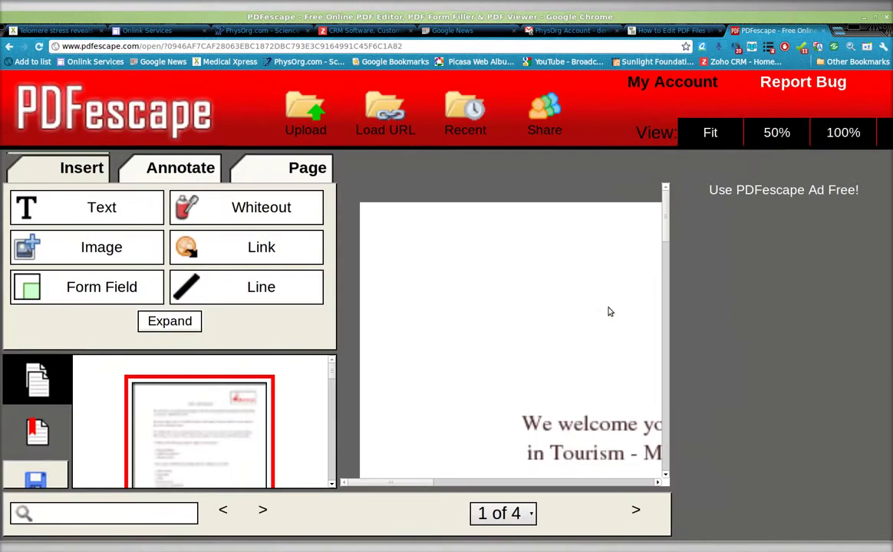
key(ctrl+minus)
key(ctrl+minus)
key(ctrl+minus)
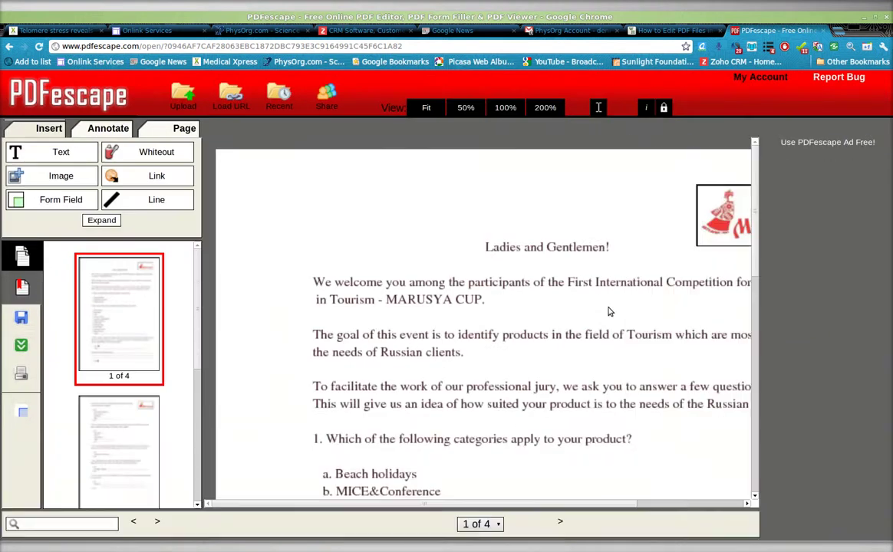
key(ctrl+minus)
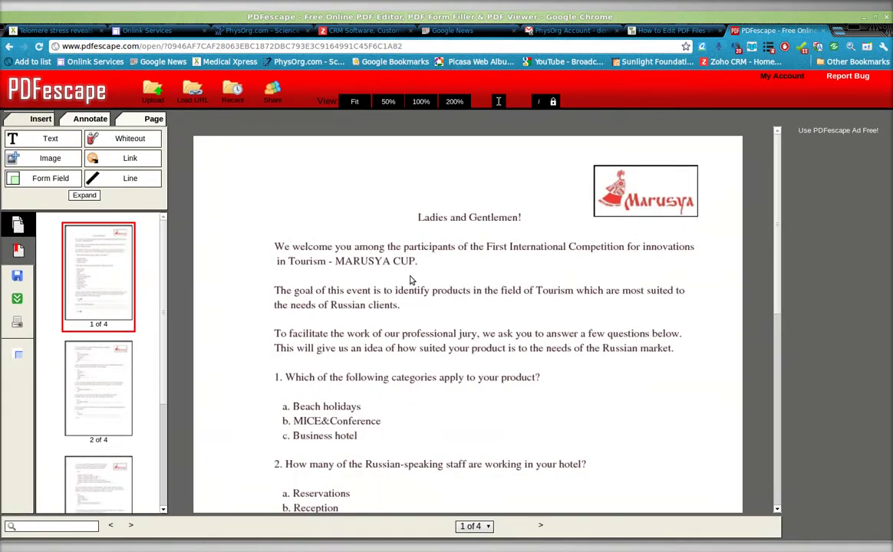
scroll(374, 253, down, 1)
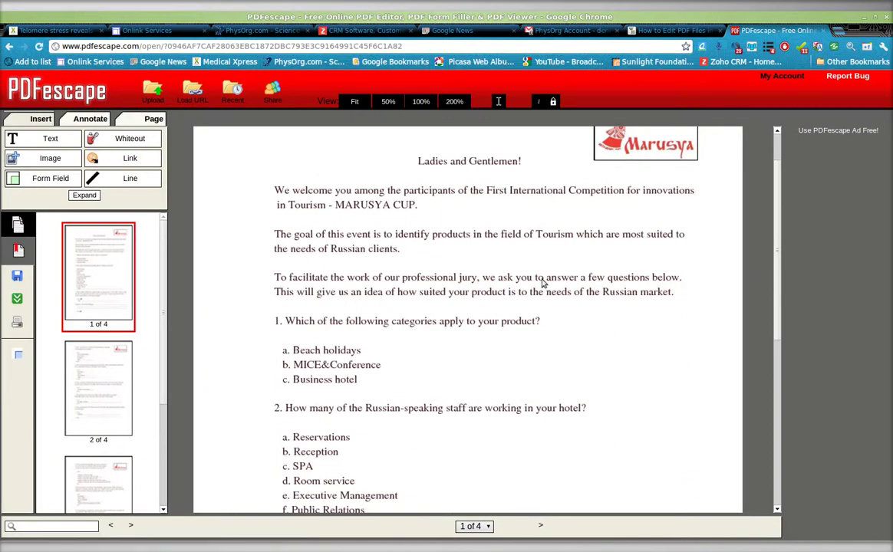
scroll(541, 283, down, 1)
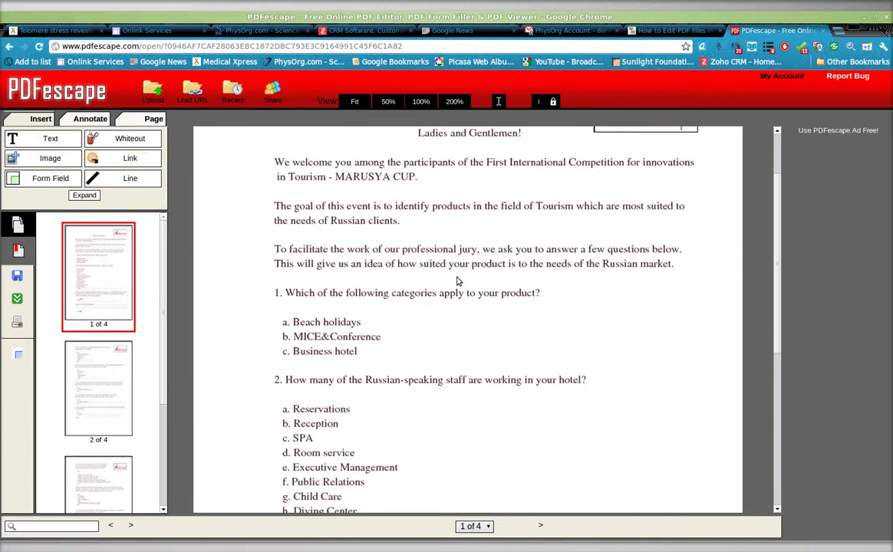
click(106, 135)
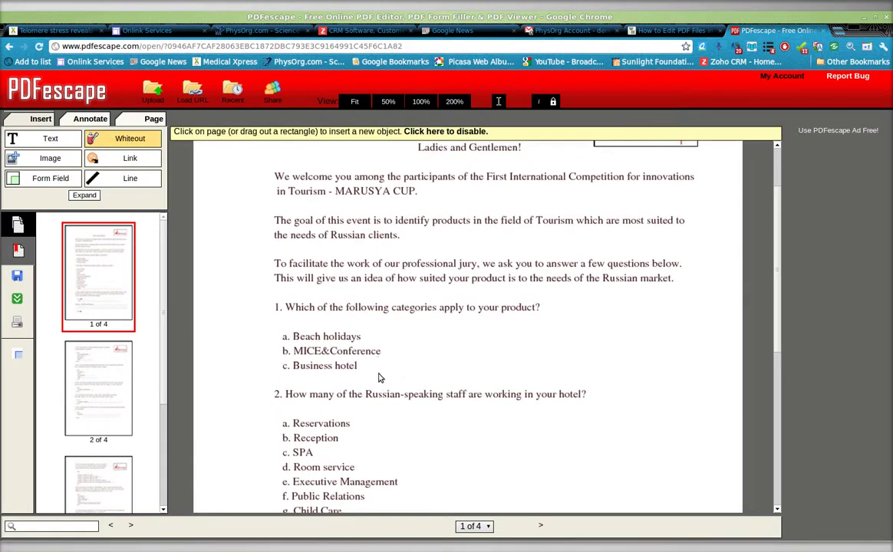
drag(379, 377, 279, 349)
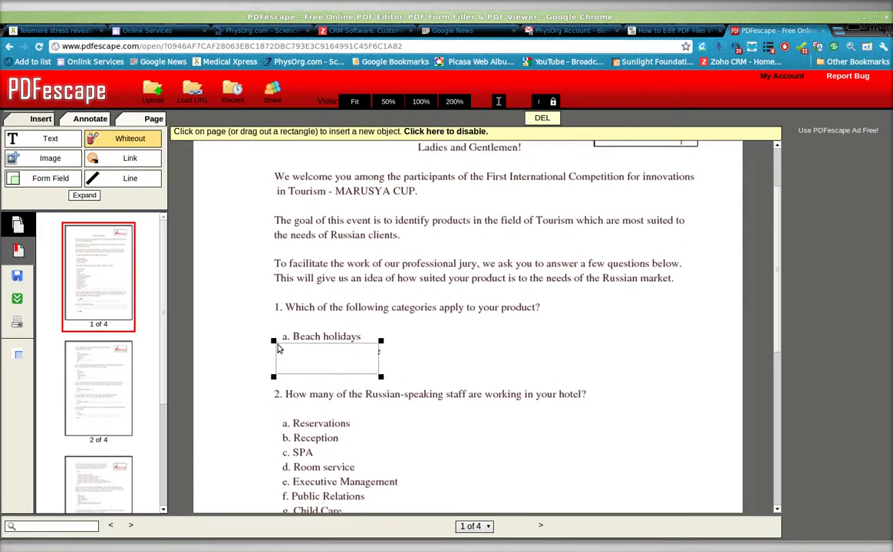
drag(381, 377, 392, 377)
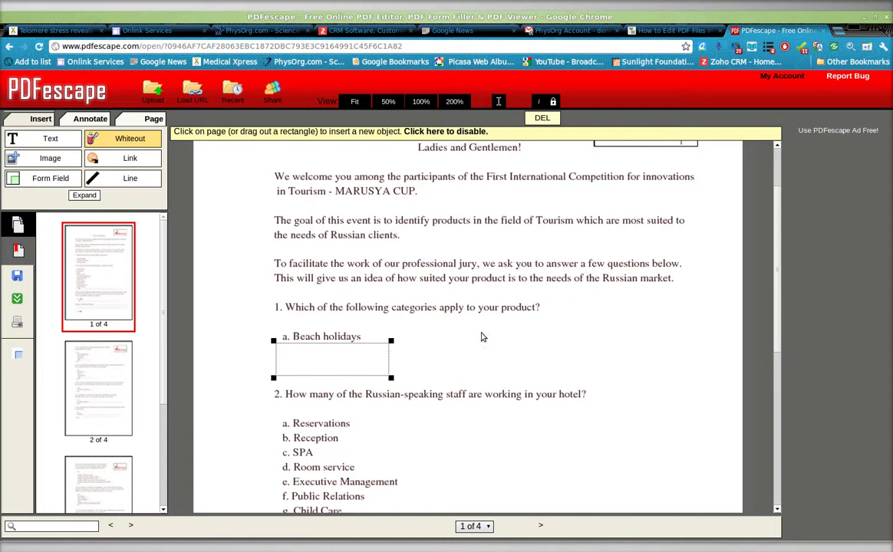
scroll(464, 321, down, 4)
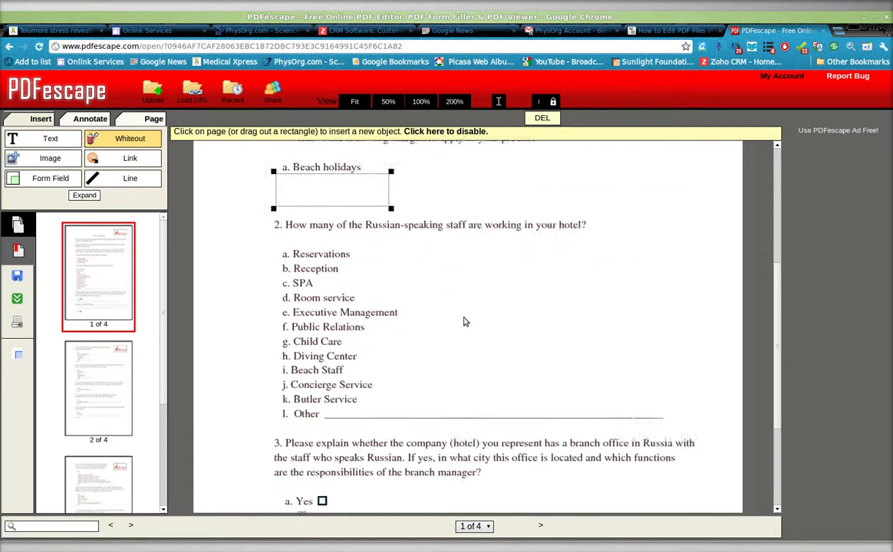
scroll(463, 321, down, 2)
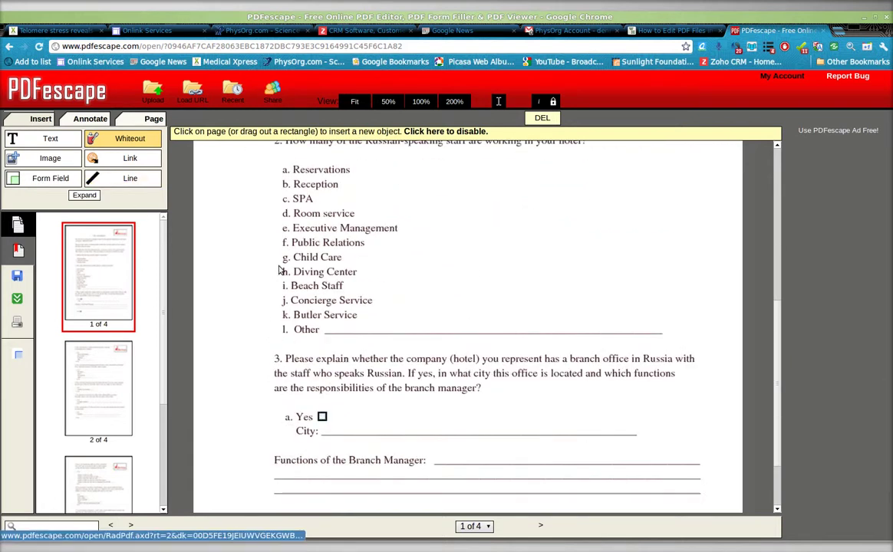
click(50, 178)
click(397, 254)
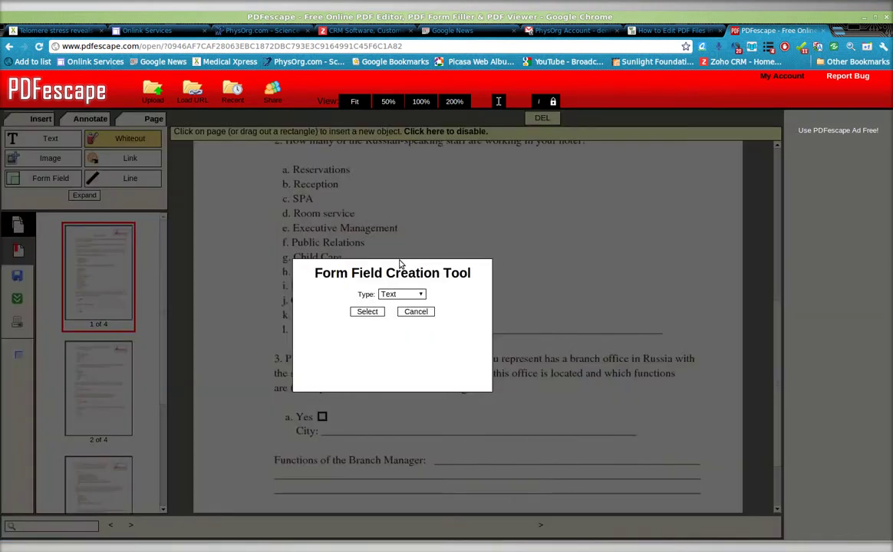
click(415, 313)
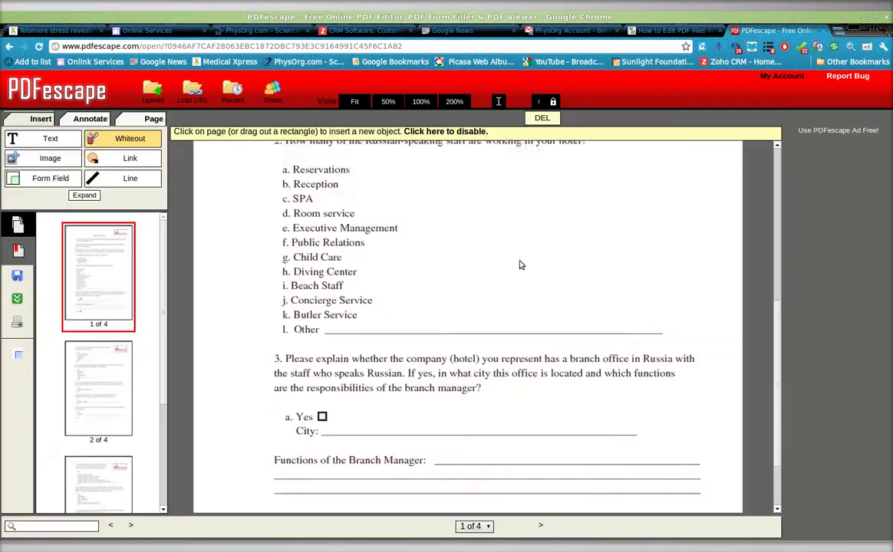
White out the middle part of the City line under question 3 on page 1.
scroll(512, 271, down, 2)
drag(359, 336, 499, 375)
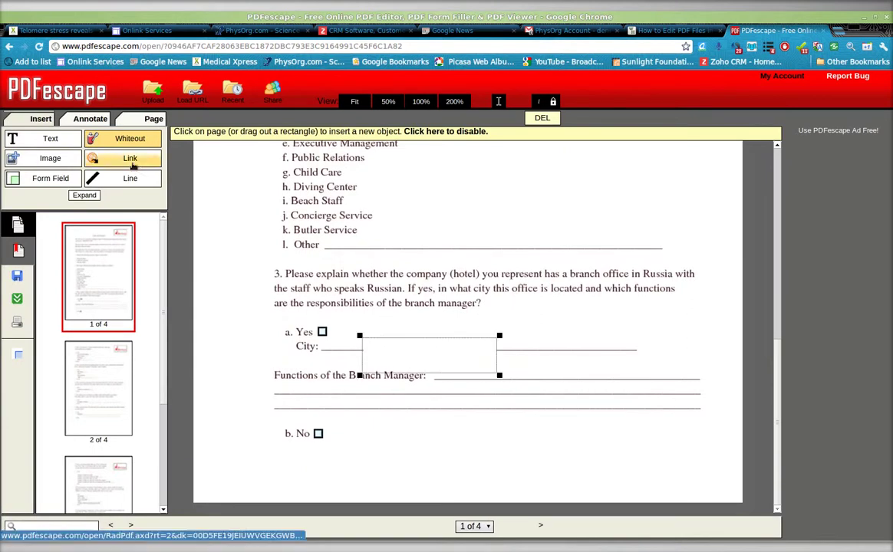
Insert the text "Blah" at the start of question 3's City line and mark the "b. No" checkbox.
click(50, 138)
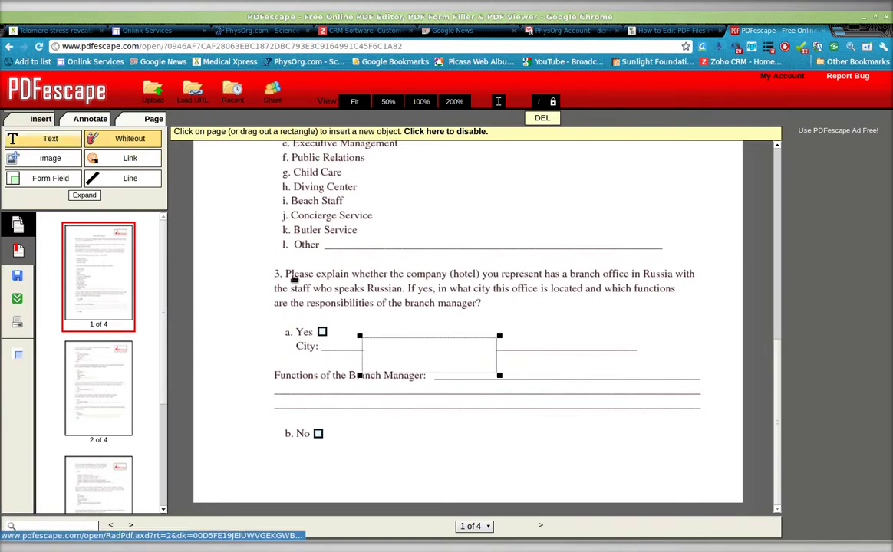
click(342, 342)
text(Ba)
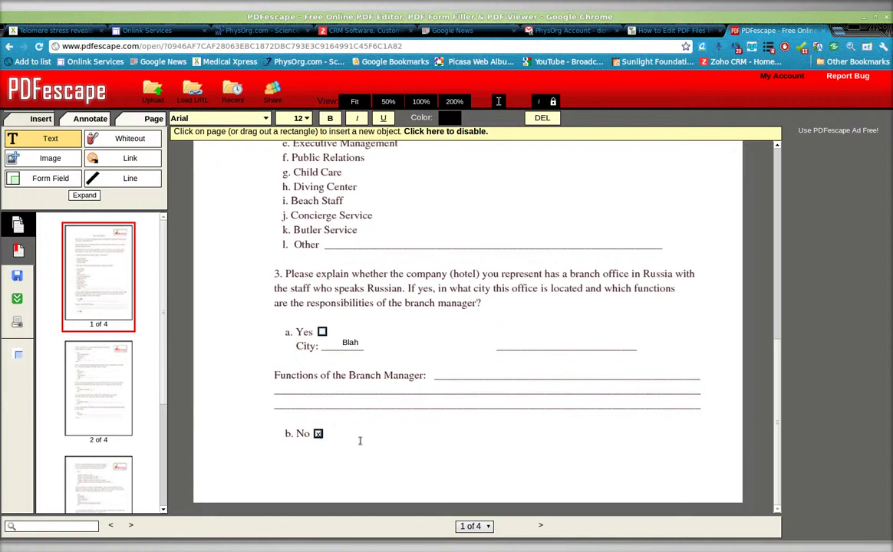
Look through page 2, then save and download the edited questionnaire PDF, keeping the downloaded file.
click(541, 528)
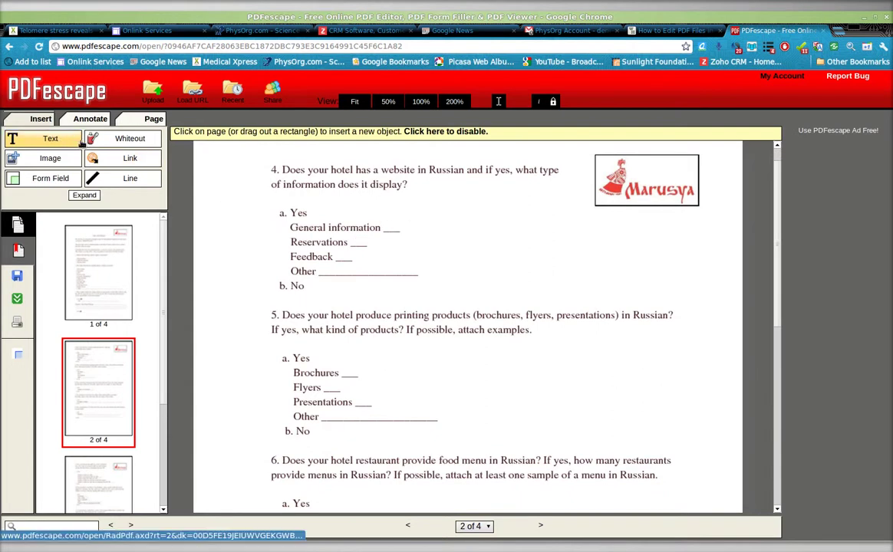
scroll(460, 313, down, 5)
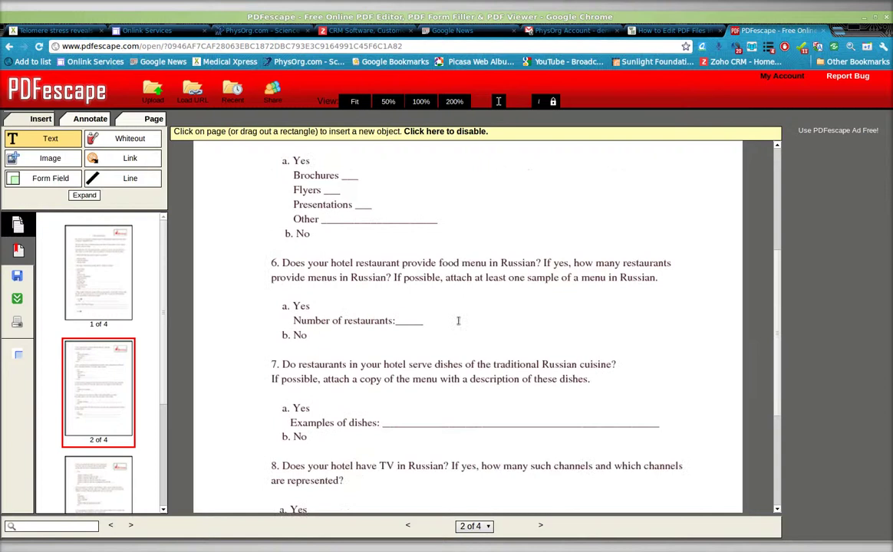
scroll(457, 324, down, 1)
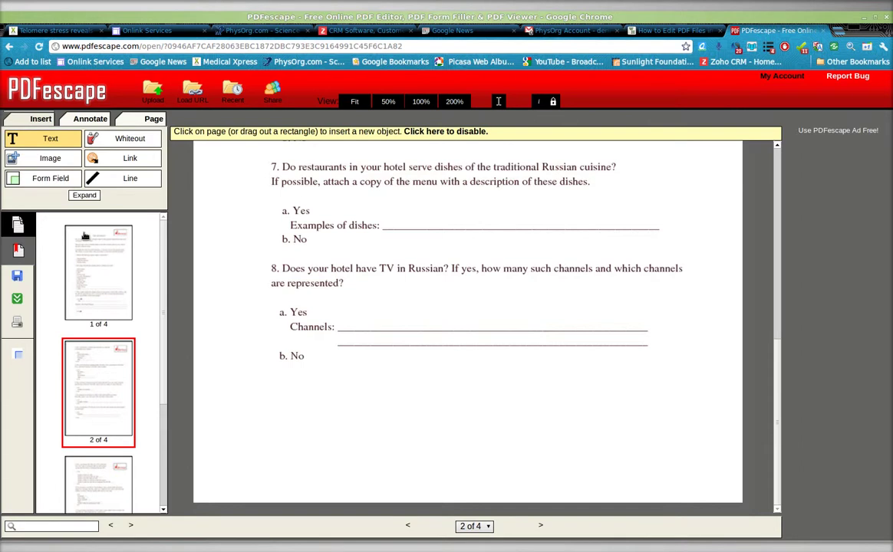
click(17, 278)
click(17, 301)
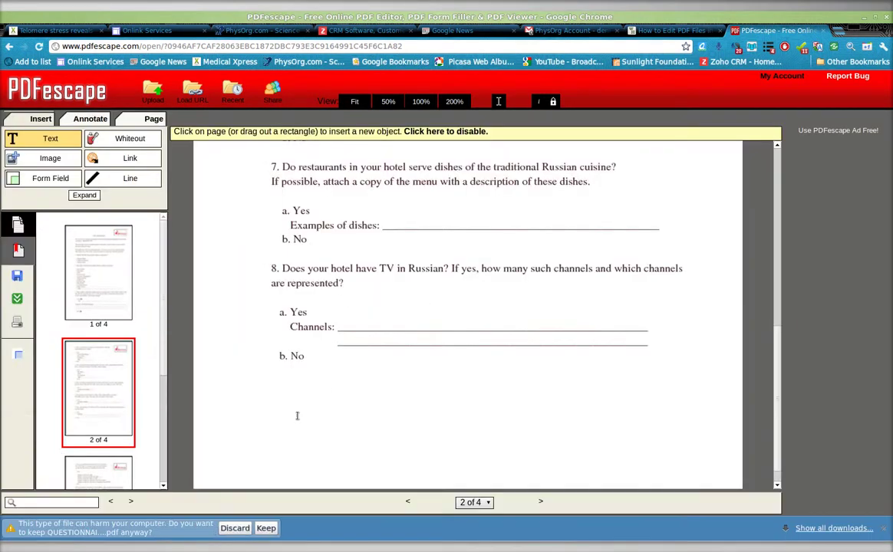
click(266, 528)
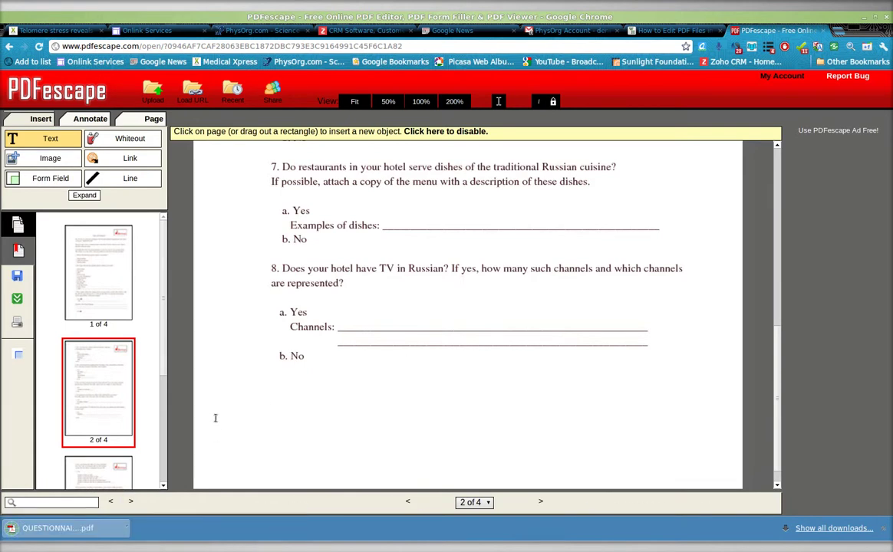
Show the downloaded PDF in its folder and sort the Downloads files by date modified, newest first.
click(127, 529)
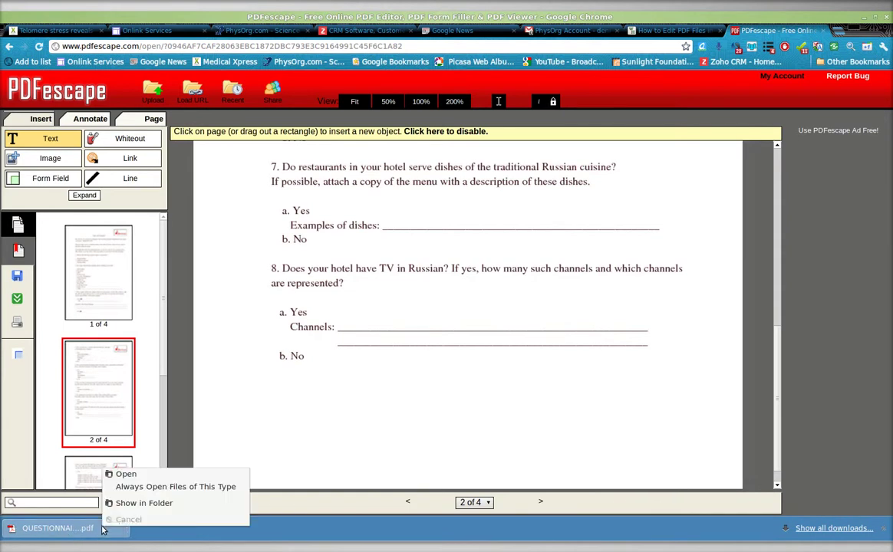
click(136, 503)
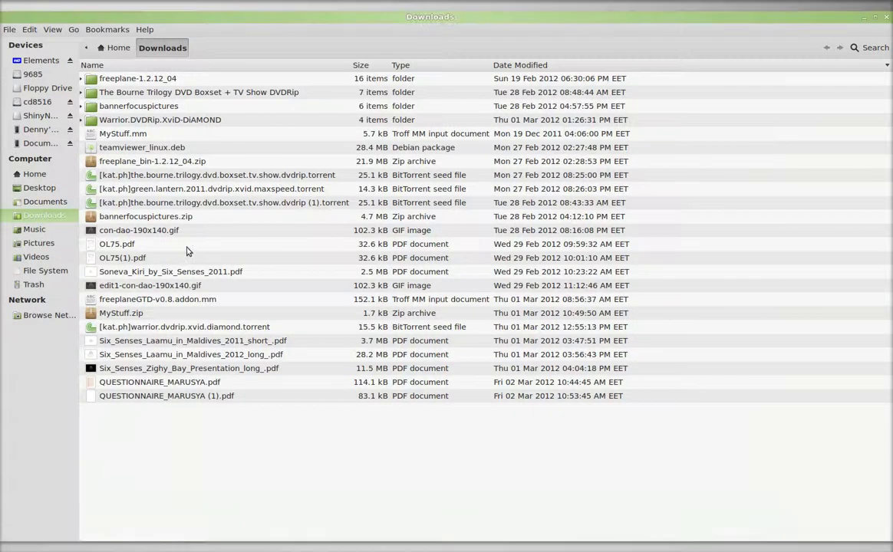
click(521, 68)
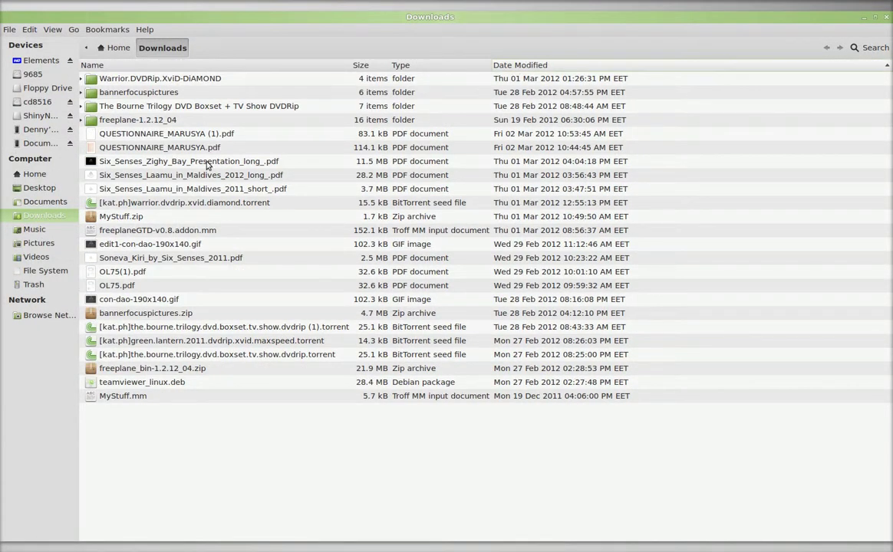
Open QUESTIONNAIRE_MARUSYA (1).pdf in Adobe Reader 9, accept its license agreement, and view the first page in a maximized window.
right_click(200, 135)
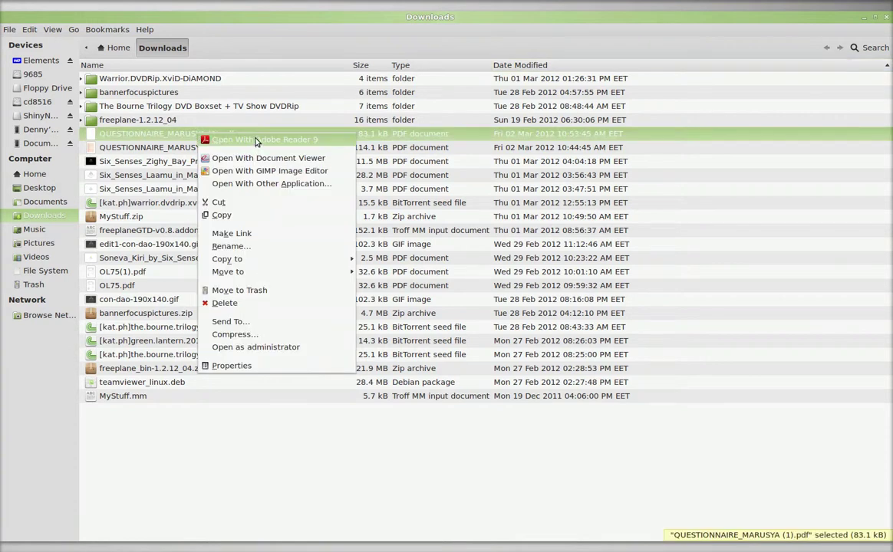
click(234, 140)
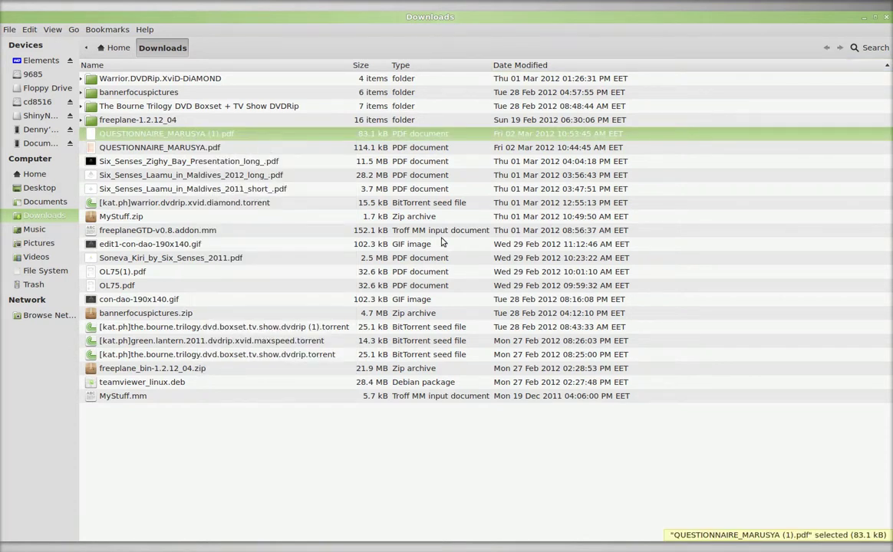
click(875, 16)
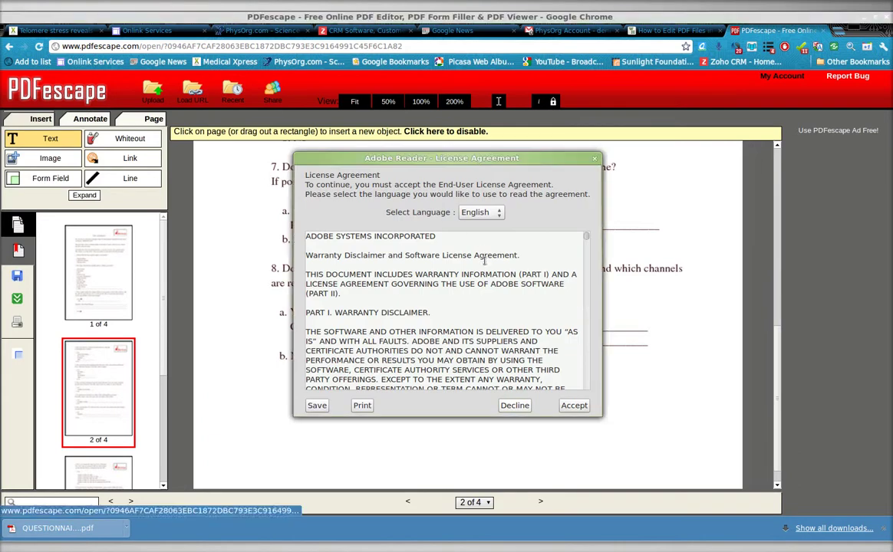
click(575, 406)
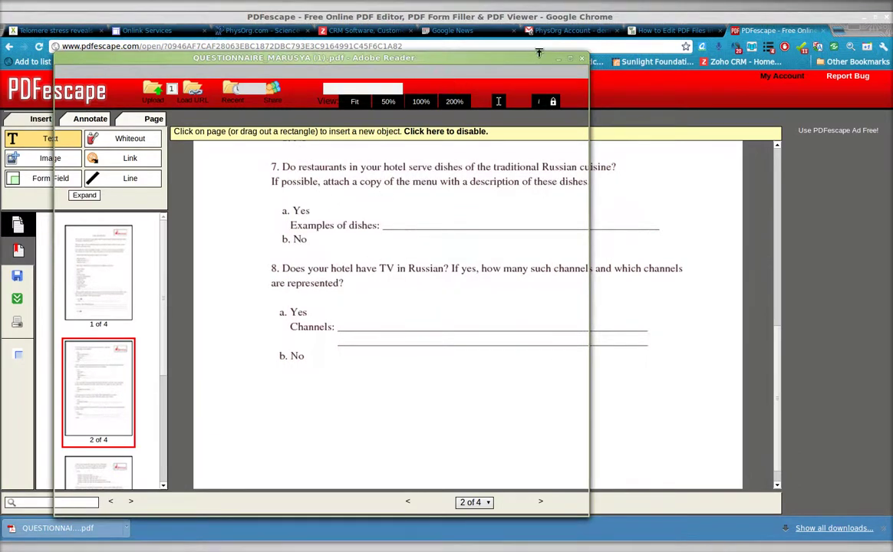
click(570, 59)
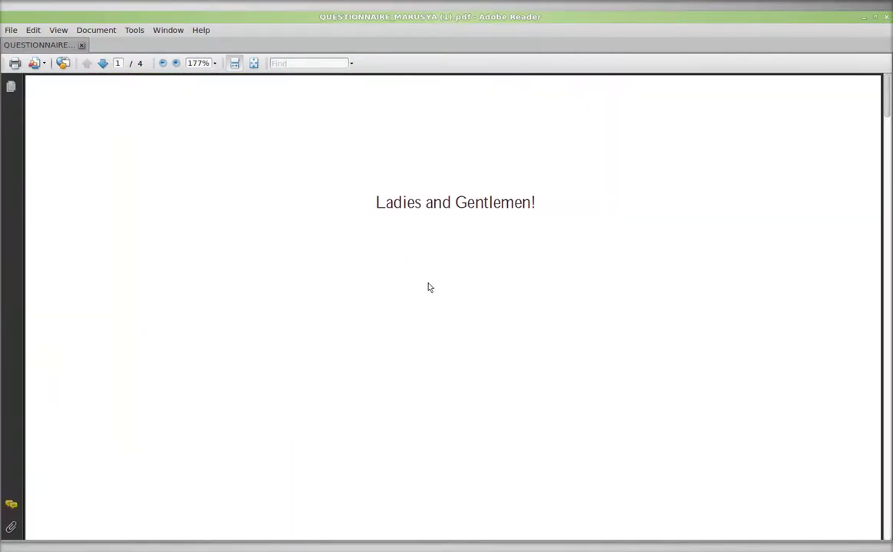
scroll(430, 288, down, 3)
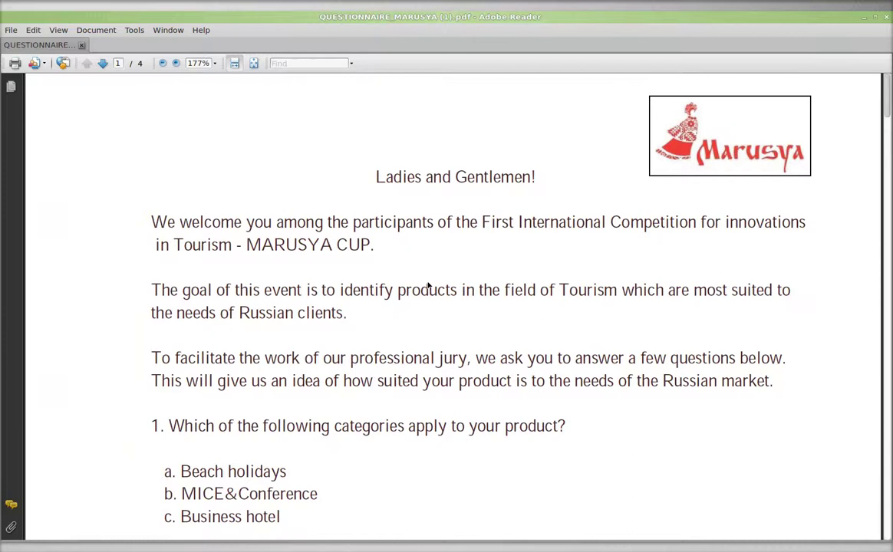
Look through page 1 of the downloaded questionnaire, from the introduction down to question 3, to check the whiteout and text edits.
scroll(427, 287, down, 2)
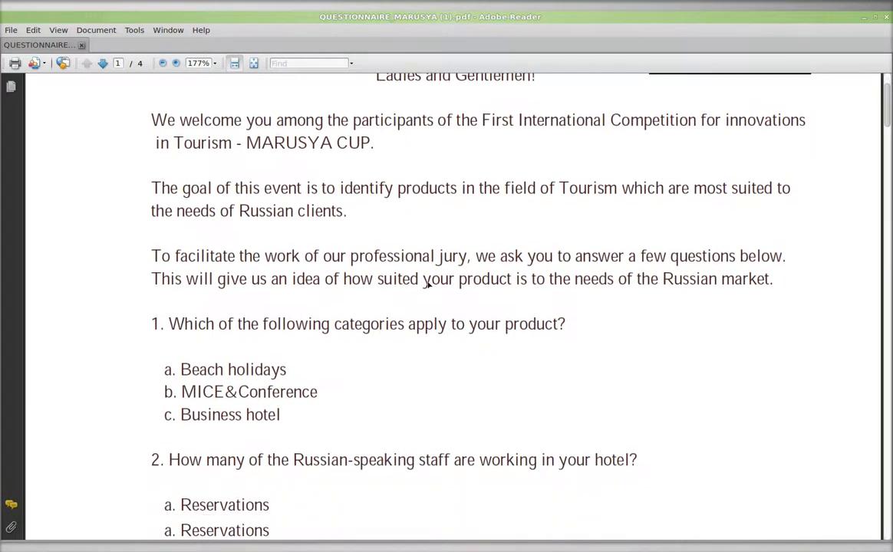
scroll(340, 322, down, 1)
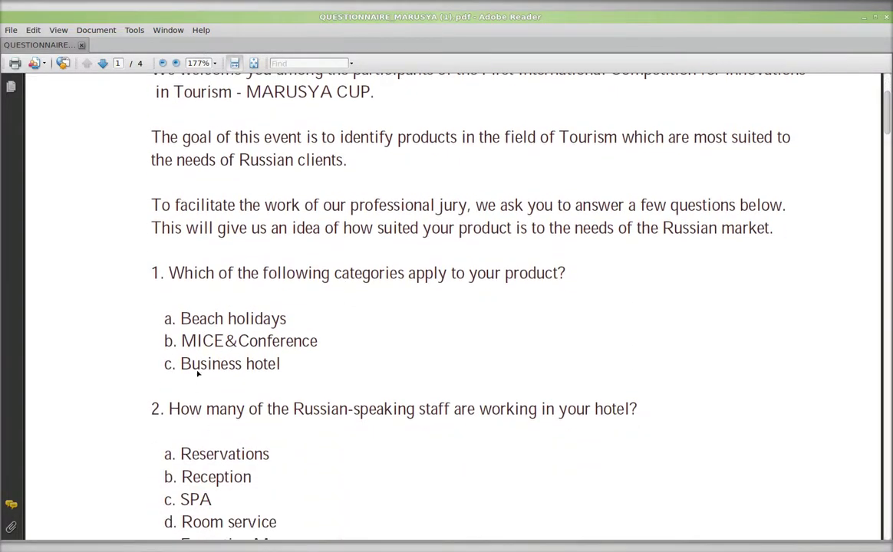
scroll(423, 372, down, 2)
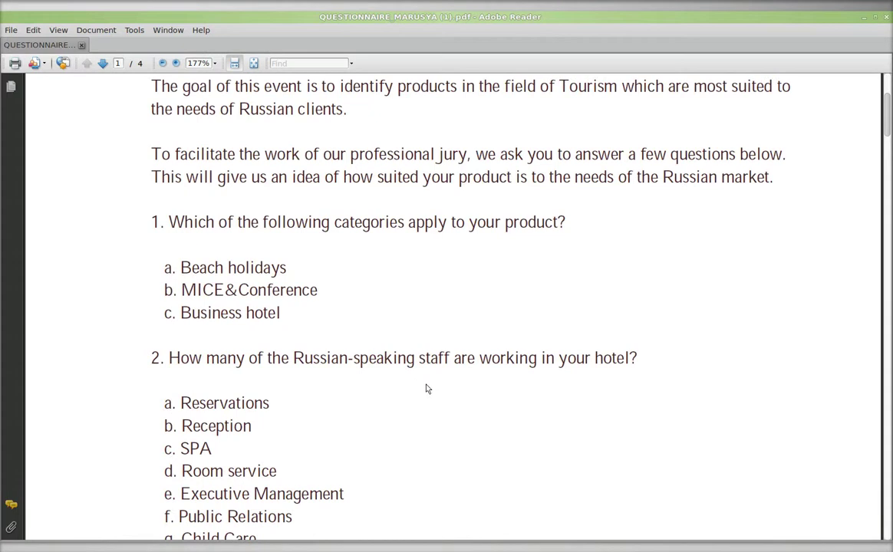
scroll(427, 389, down, 1)
scroll(427, 389, down, 1)
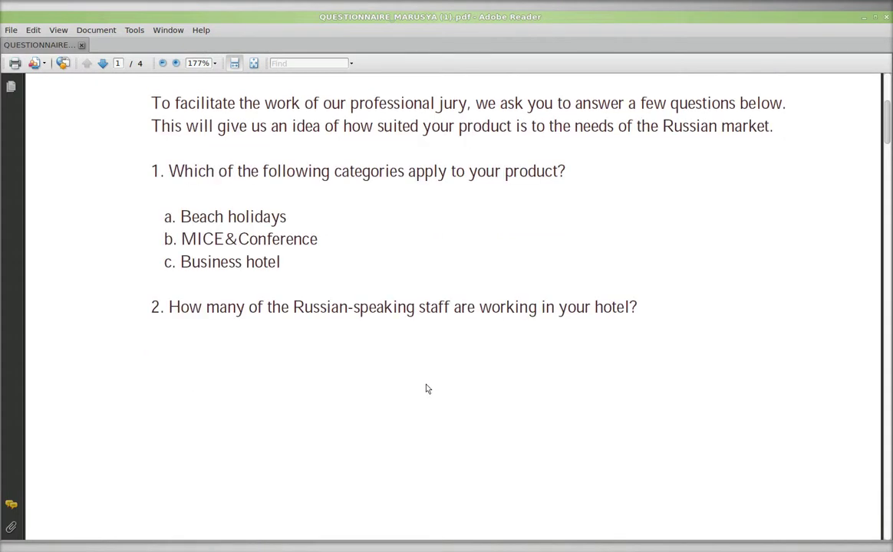
scroll(427, 389, down, 1)
scroll(427, 389, down, 1)
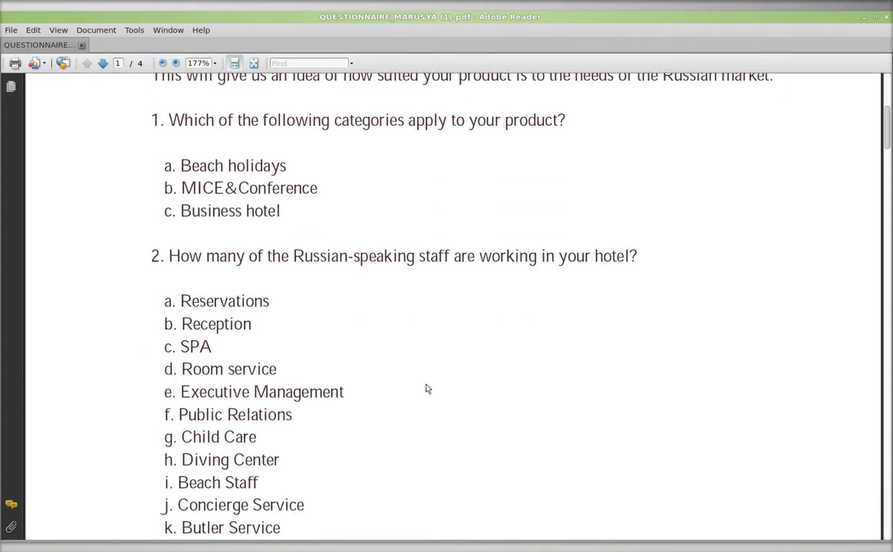
scroll(427, 389, down, 1)
scroll(428, 389, down, 1)
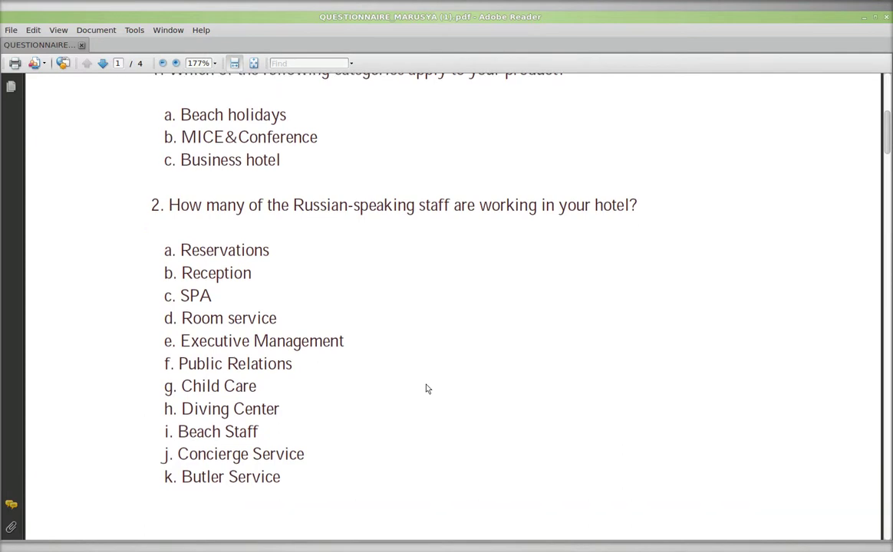
scroll(428, 389, down, 1)
scroll(809, 312, down, 1)
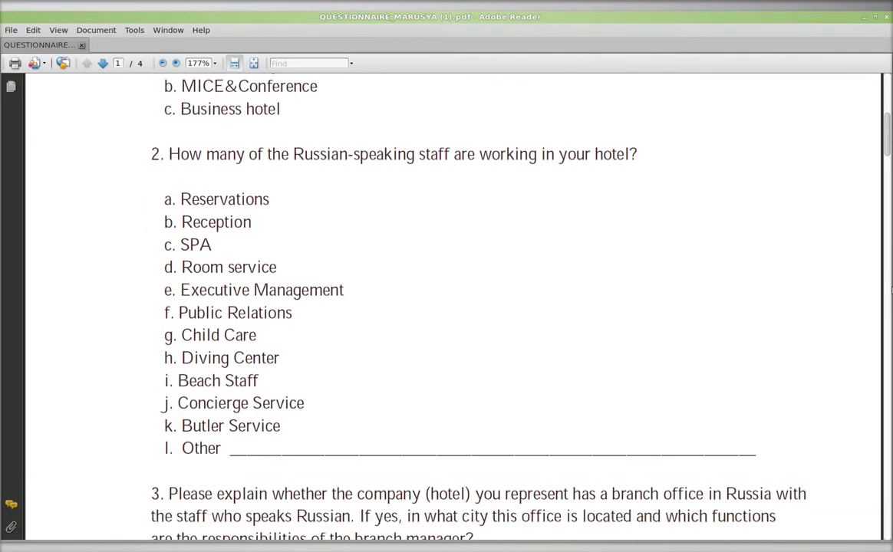
scroll(884, 216, down, 3)
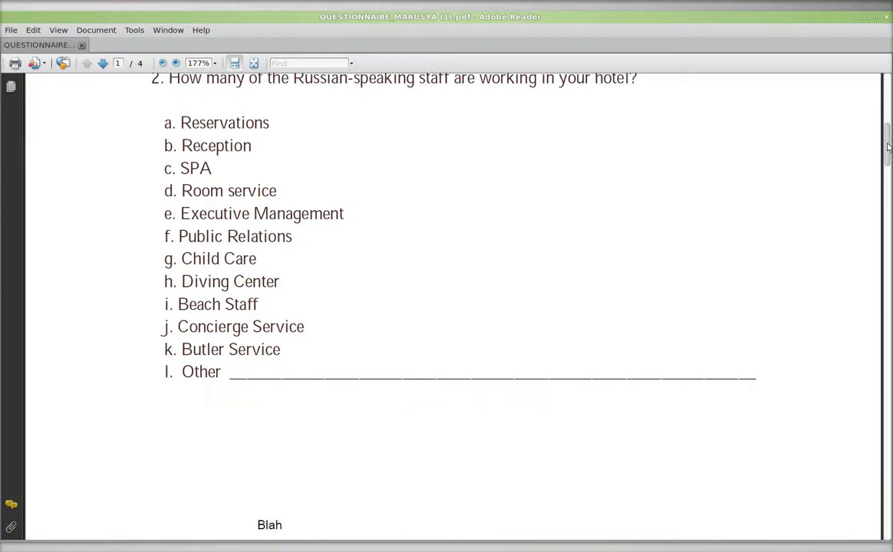
scroll(887, 146, down, 5)
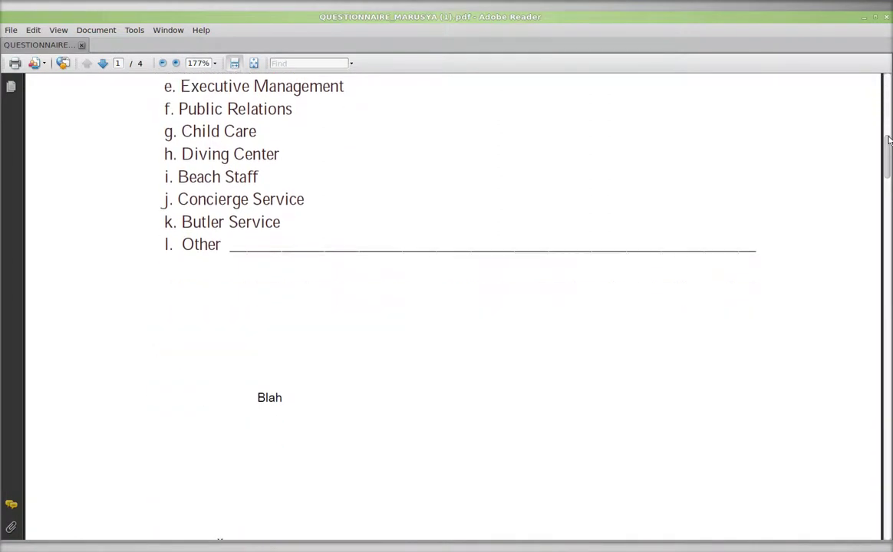
drag(888, 140, 889, 157)
Recheck questions 1 and 2 for the whiteout edits and return to the beginning of page 1.
scroll(889, 154, up, 4)
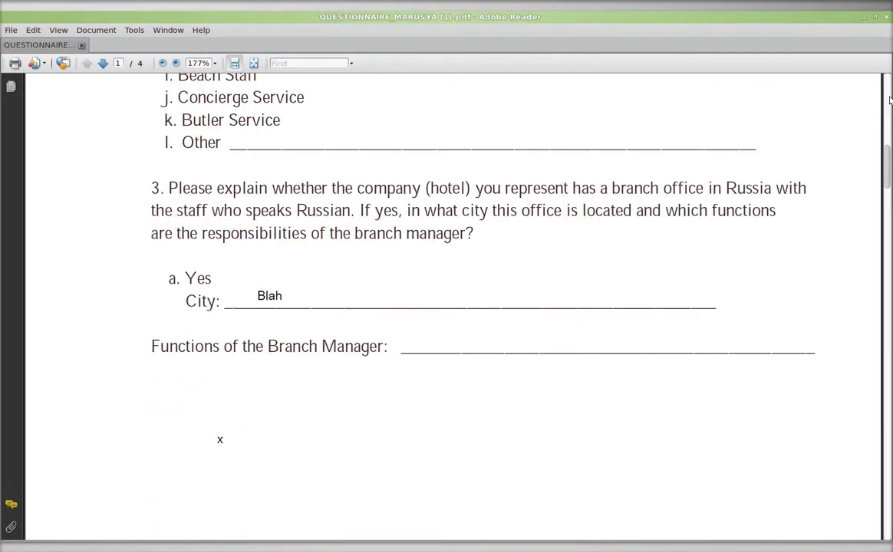
scroll(888, 96, up, 1)
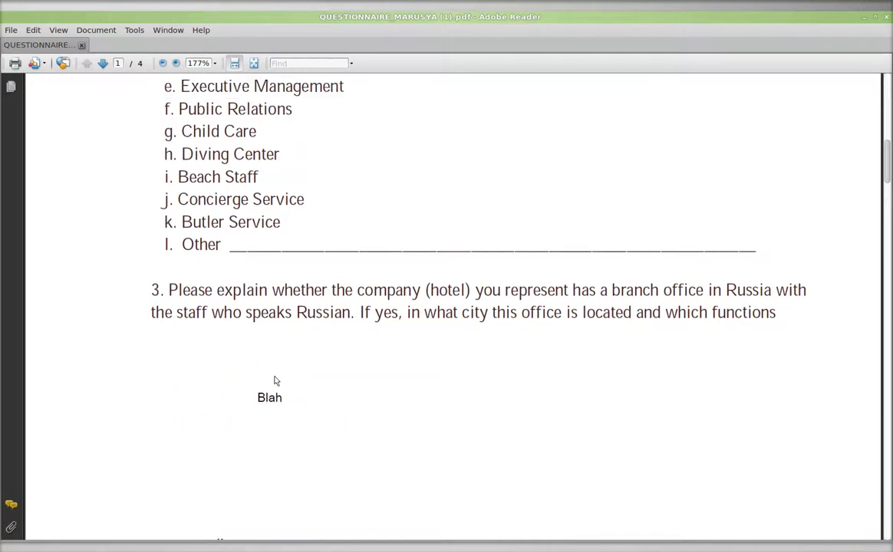
scroll(887, 138, up, 5)
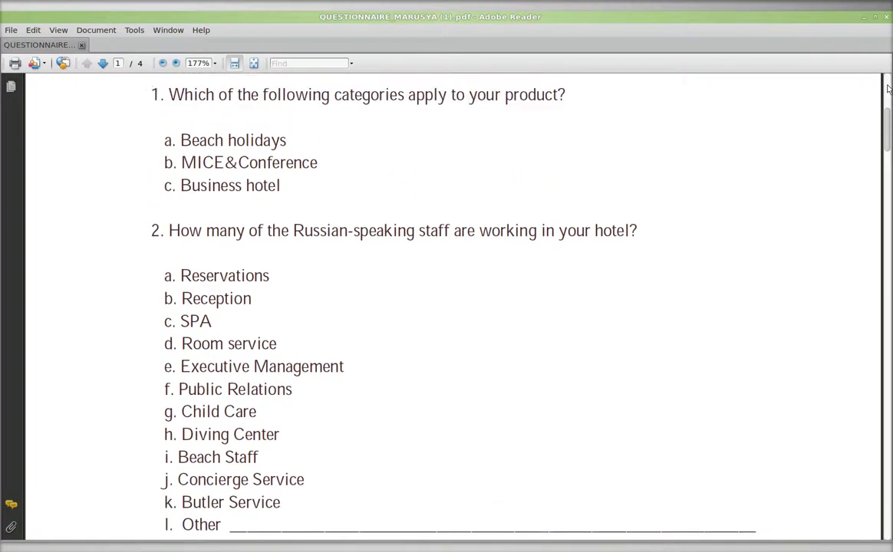
scroll(887, 88, down, 6)
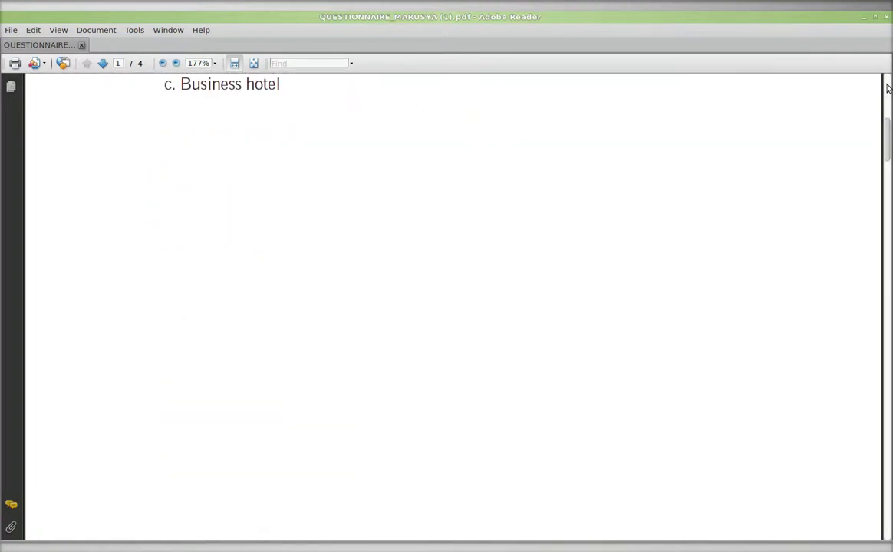
scroll(888, 88, up, 18)
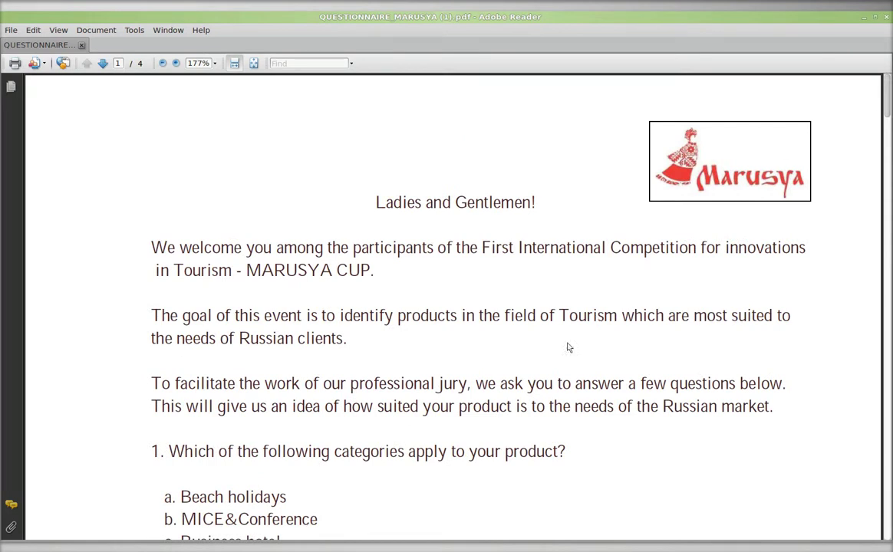
scroll(429, 431, down, 1)
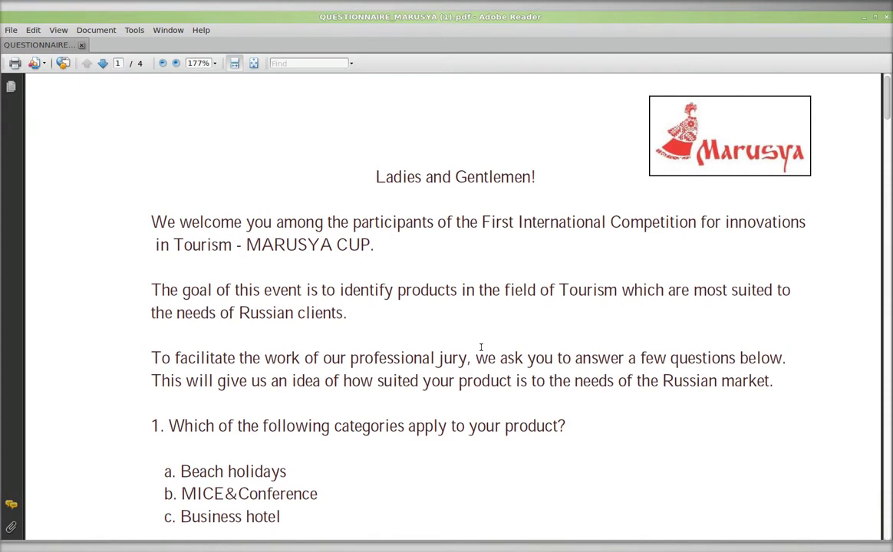
Switch to the PDFescape window in Chrome and go back from page 2 to page 1 of the questionnaire.
key(alt+Tab)
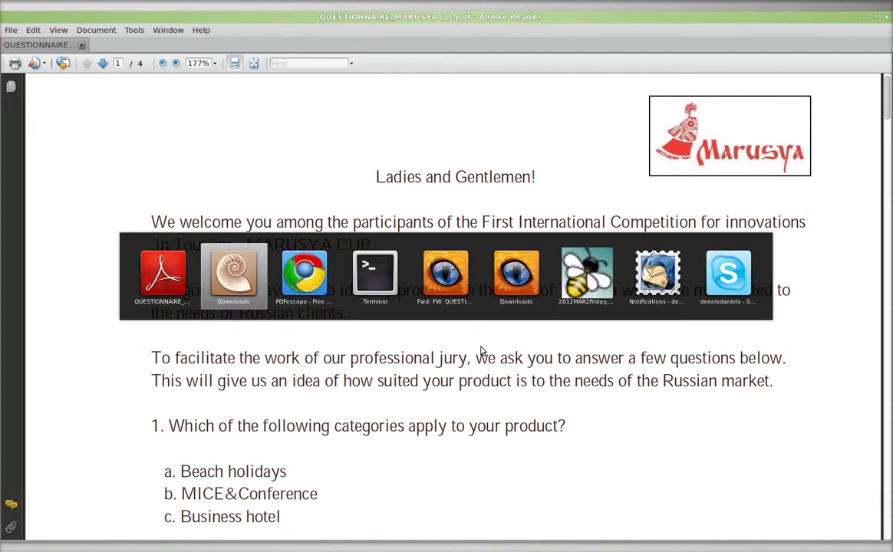
key(alt+Tab)
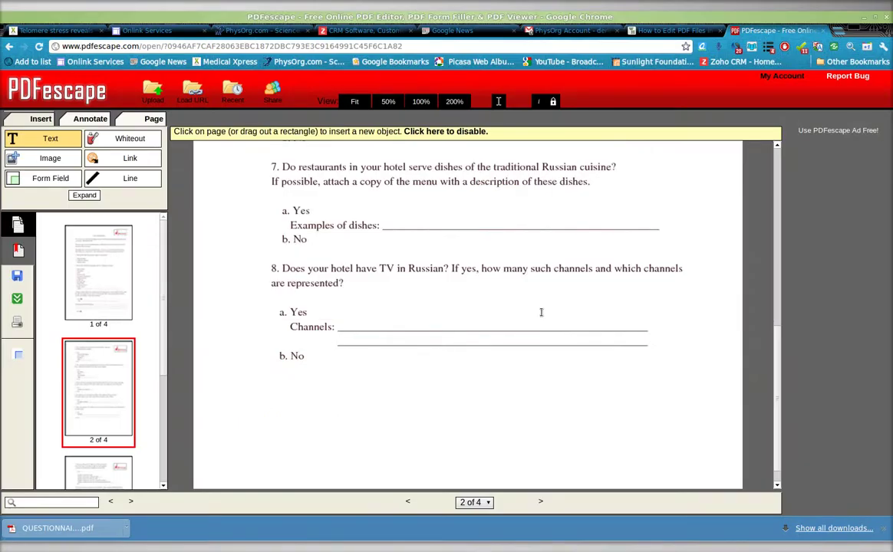
scroll(542, 310, up, 3)
scroll(541, 310, up, 8)
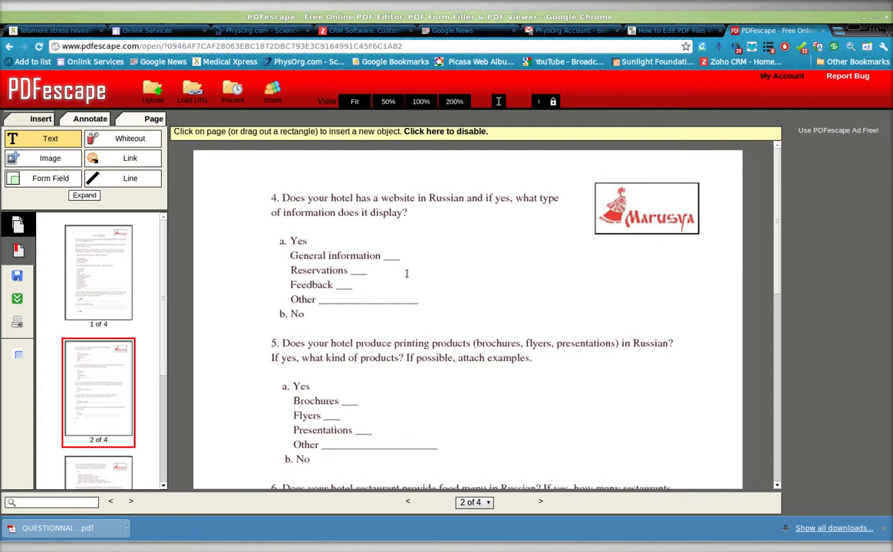
click(407, 502)
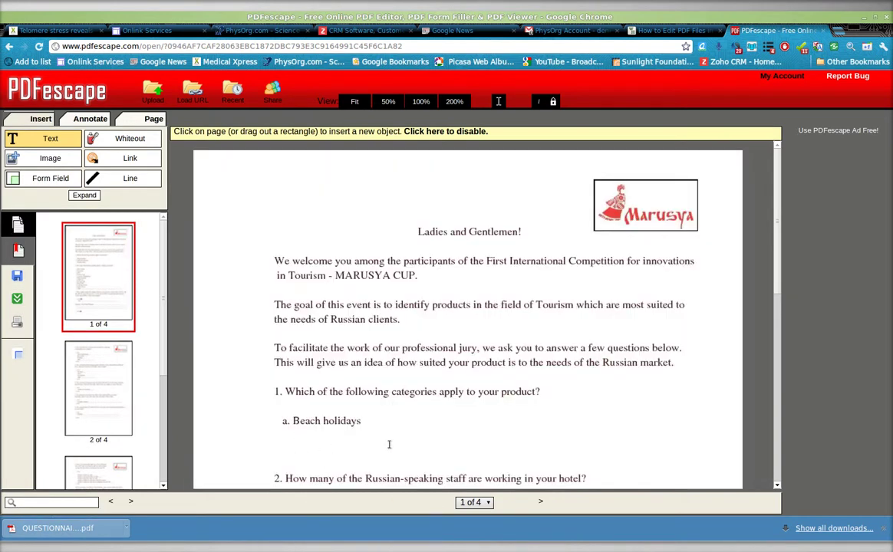
Compare question 1 in the Adobe Reader copy with the PDFescape version, and view question 3 in PDFescape.
key(alt+Tab)
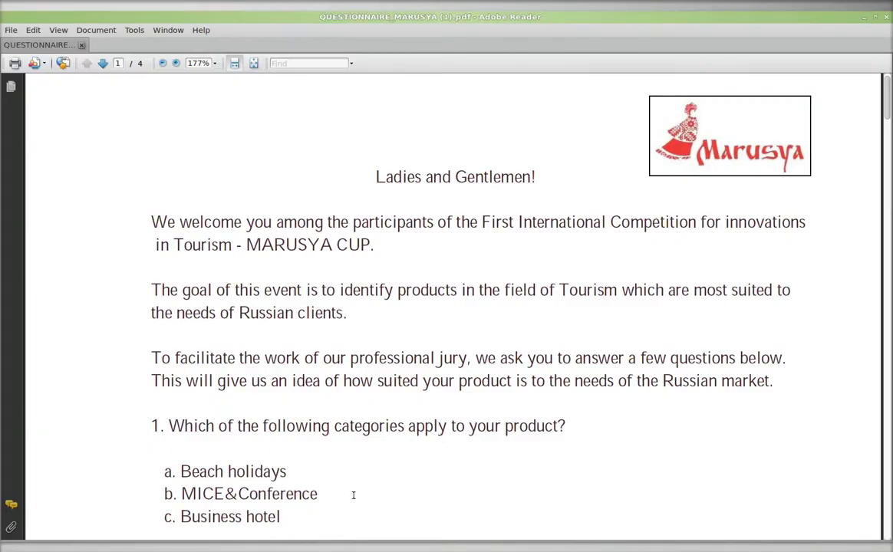
key(alt+Tab)
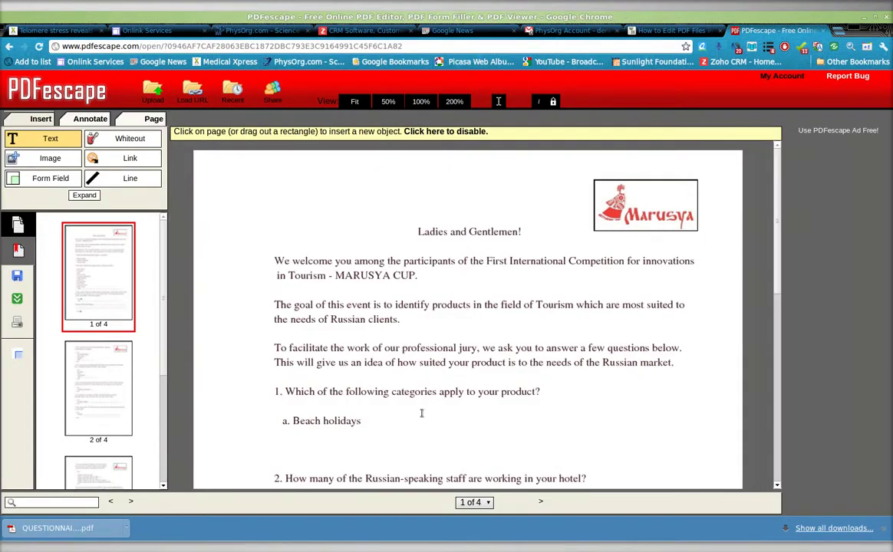
scroll(420, 413, down, 5)
scroll(420, 414, down, 5)
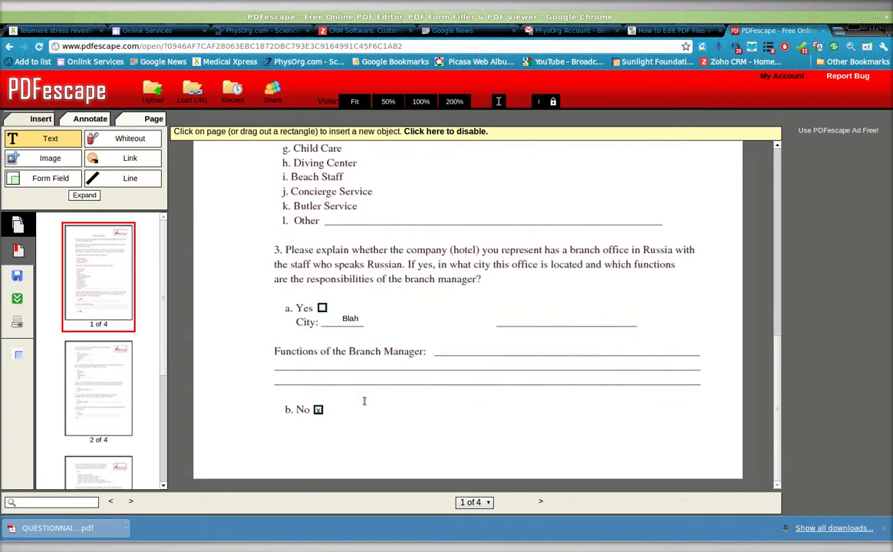
Switch to Adobe Reader, examine page 1 down to question 3's City line and the Yes/No checkboxes, and return to PDFescape.
key(alt+Tab)
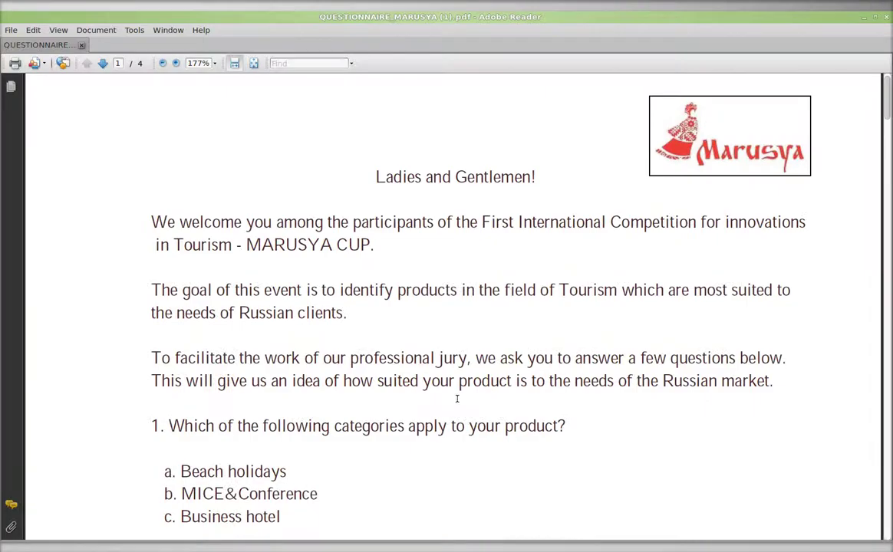
scroll(456, 399, down, 1)
scroll(457, 402, down, 2)
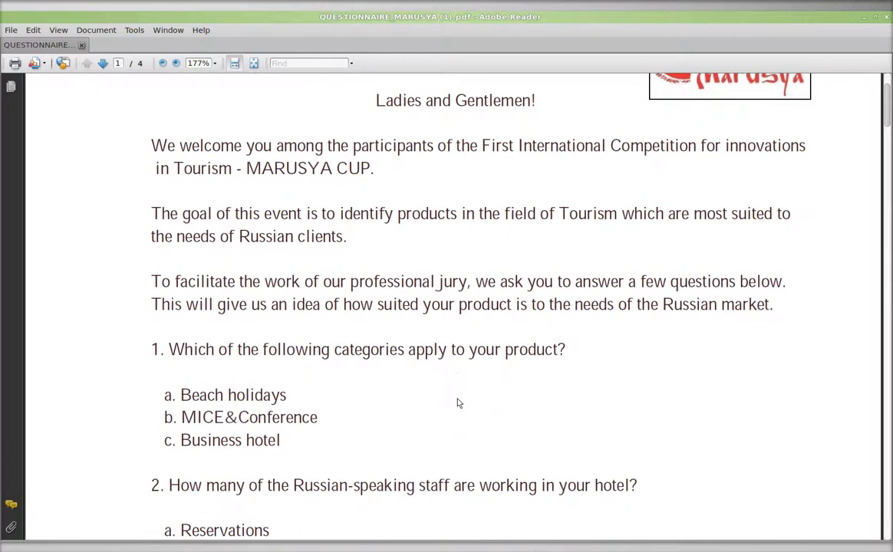
scroll(458, 403, down, 1)
scroll(458, 402, down, 2)
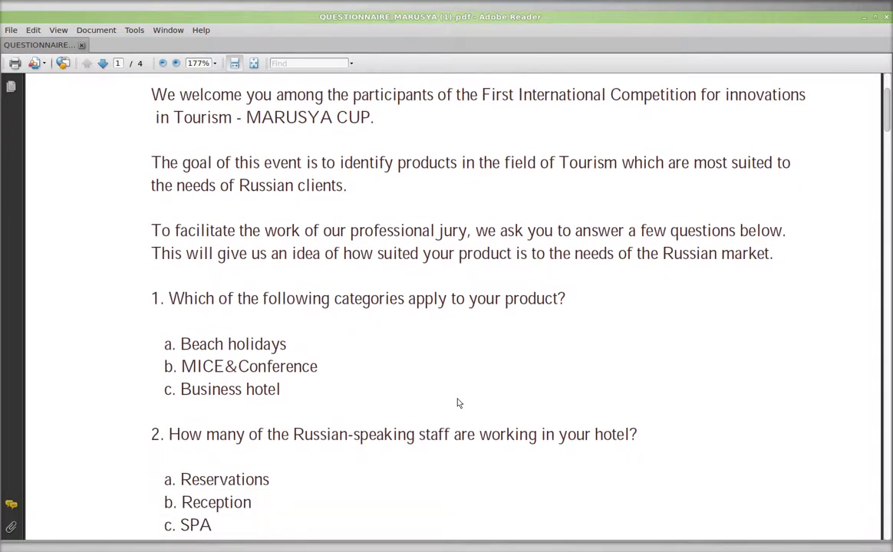
scroll(457, 400, down, 1)
scroll(458, 401, down, 1)
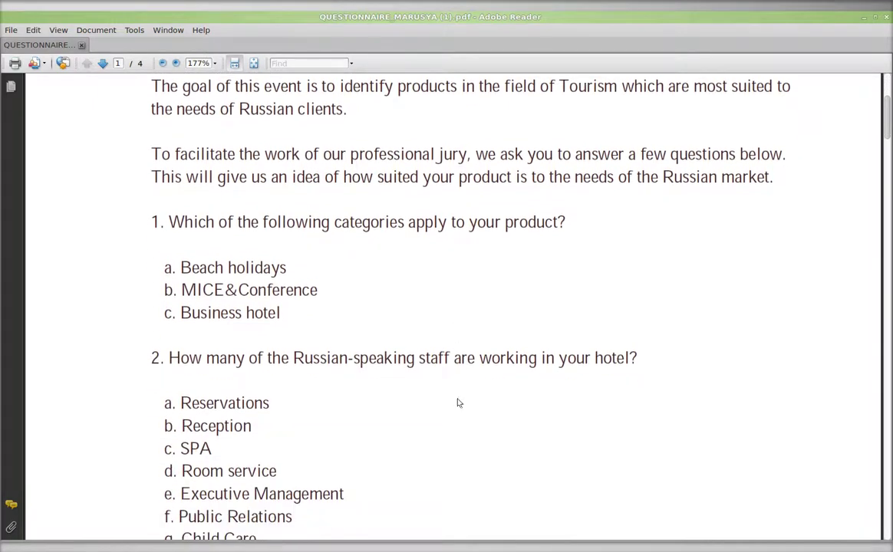
scroll(458, 403, down, 1)
scroll(458, 403, down, 1)
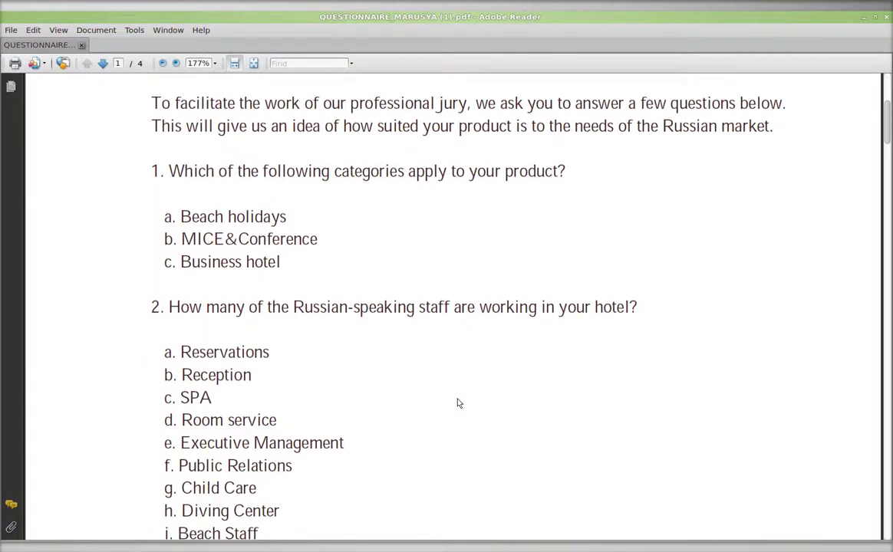
scroll(458, 403, down, 1)
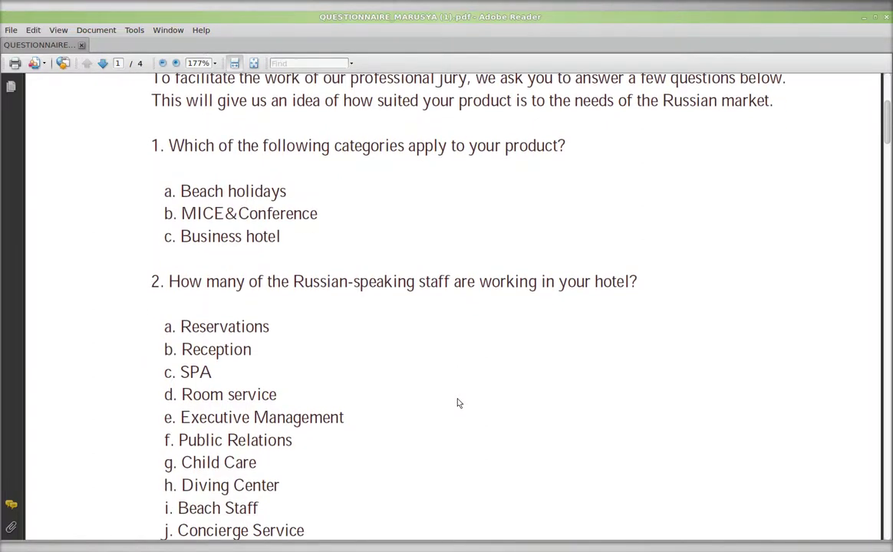
scroll(458, 402, down, 1)
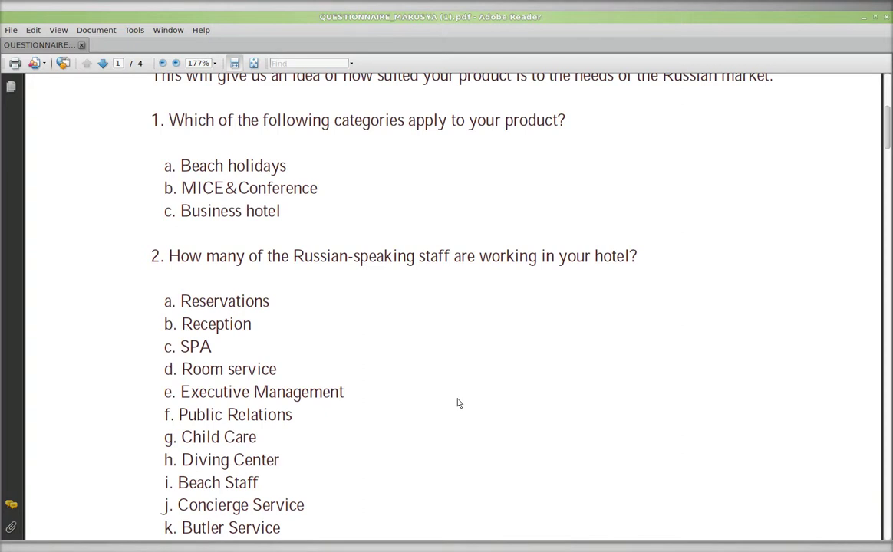
scroll(458, 402, down, 1)
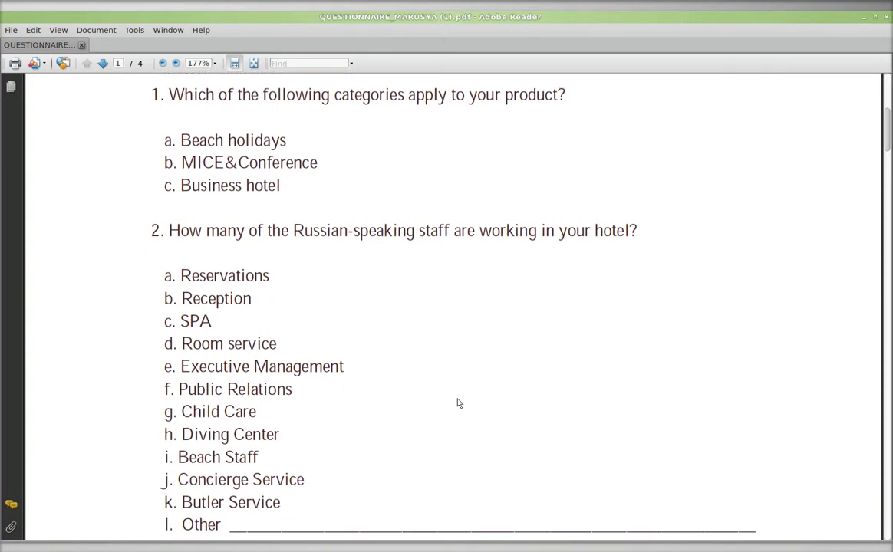
scroll(458, 403, down, 1)
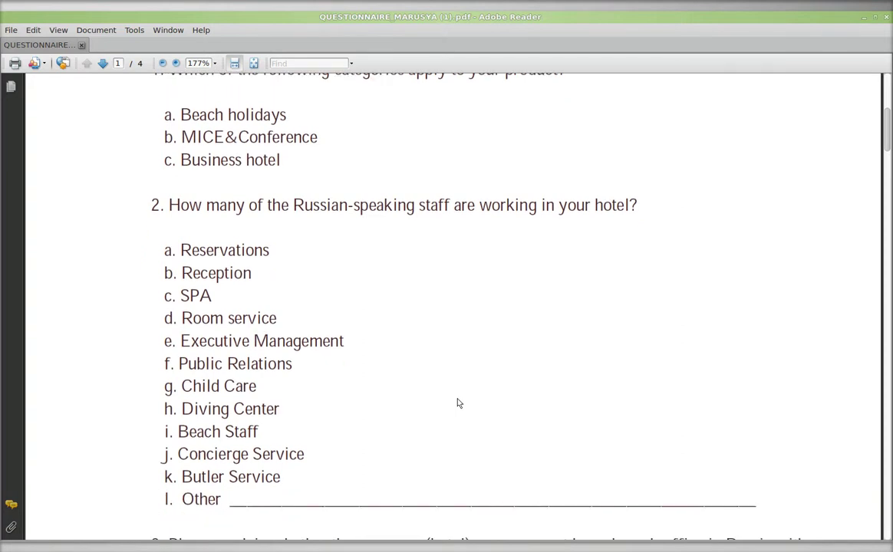
scroll(839, 184, down, 2)
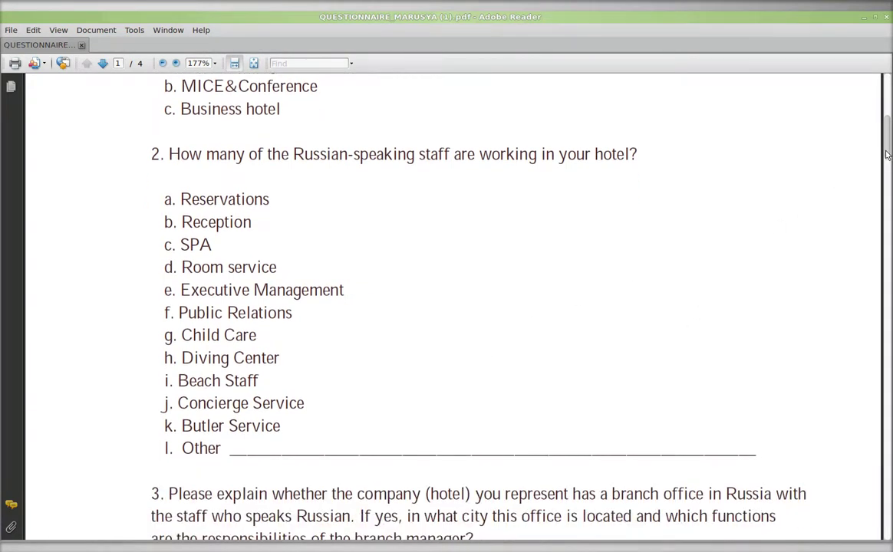
drag(887, 145, 887, 165)
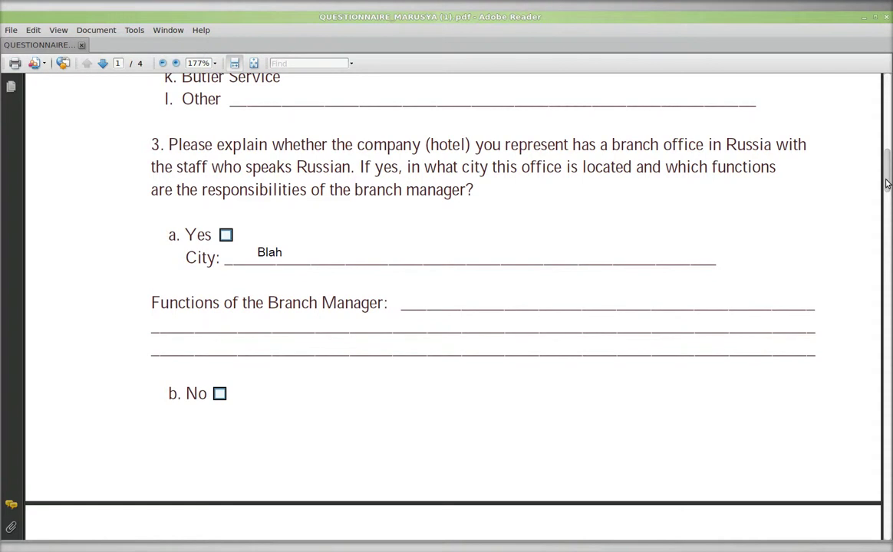
mouse_move(887, 183)
mouse_down()
mouse_move(887, 197)
mouse_move(889, 181)
mouse_up()
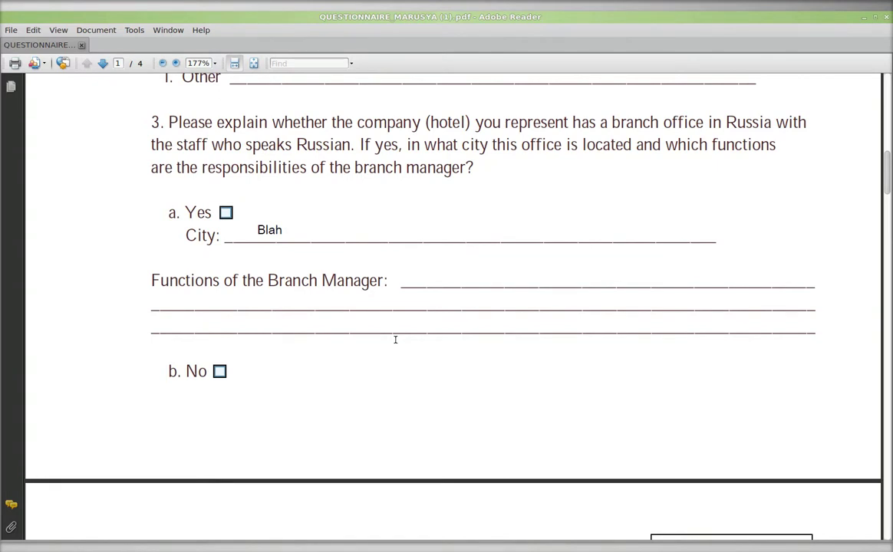
key(alt+Tab)
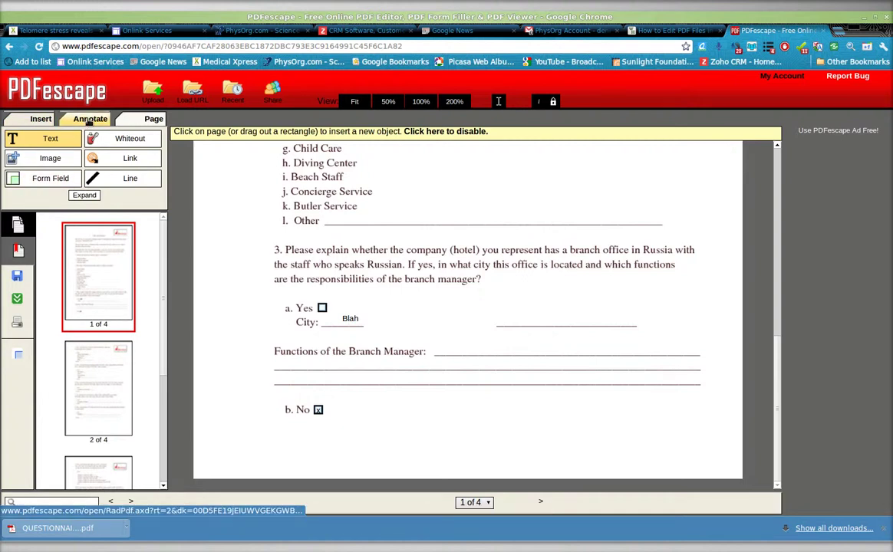
Add a sticky note beside question 3's Yes checkbox with the text "This is a note".
click(89, 120)
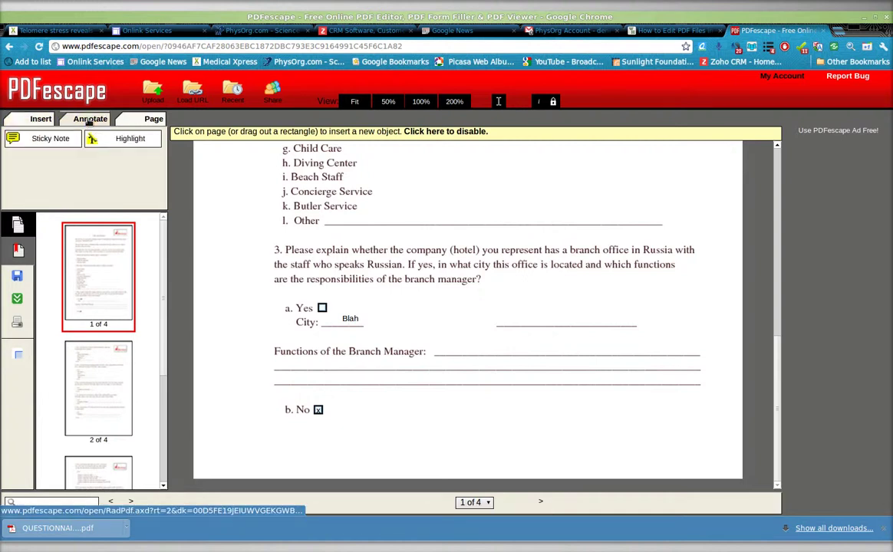
click(41, 120)
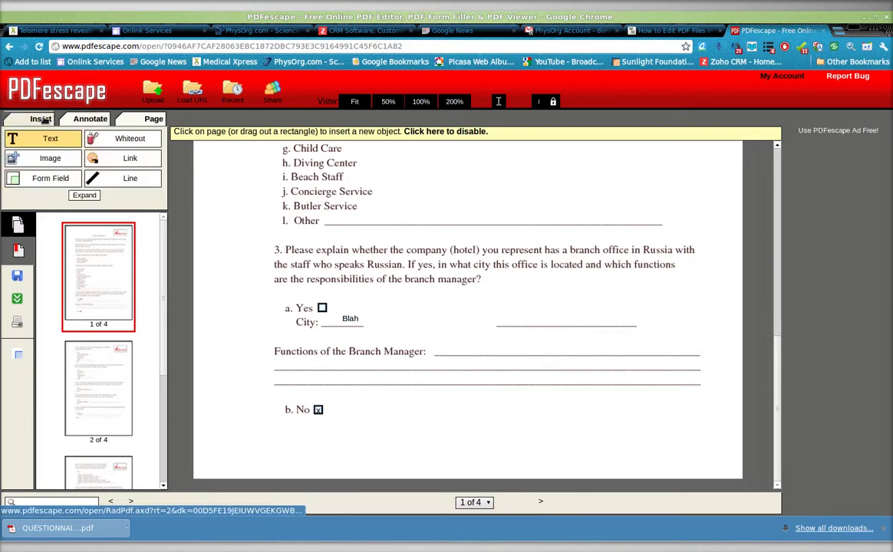
click(89, 121)
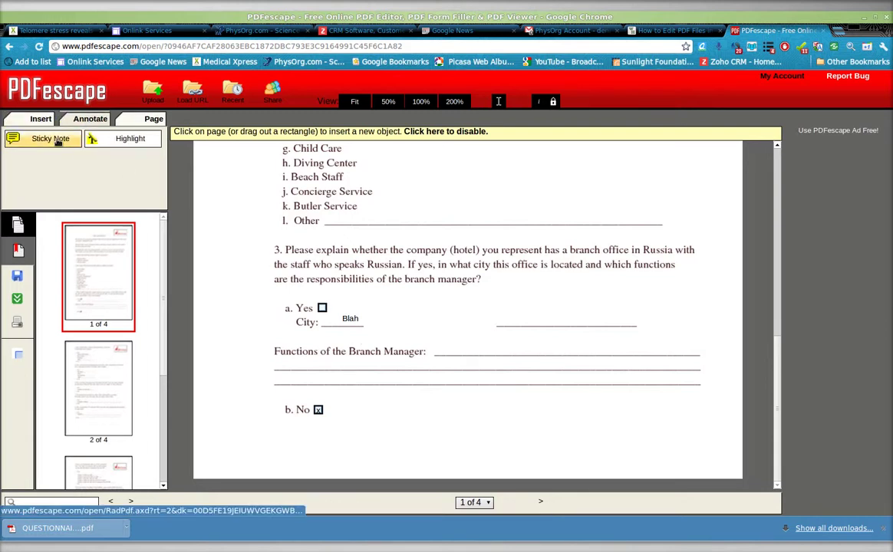
click(58, 142)
drag(320, 304, 382, 308)
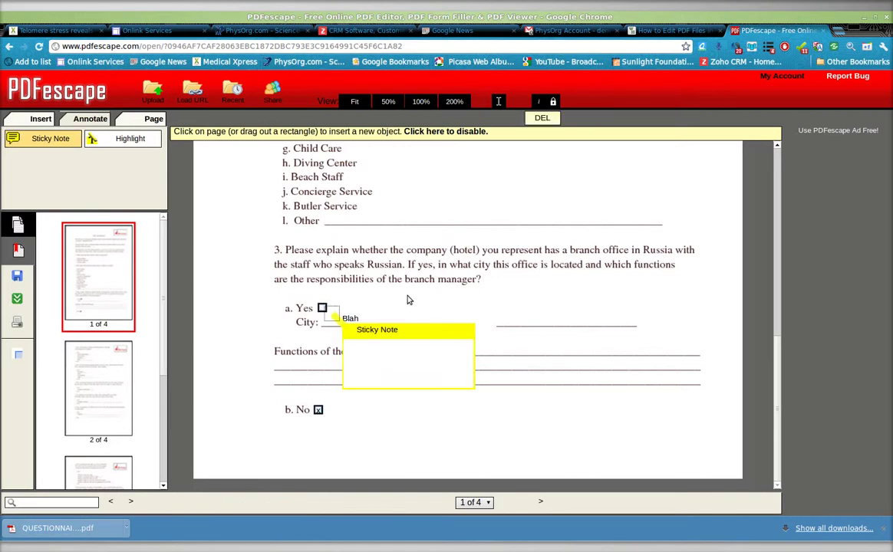
click(401, 362)
text(This is)
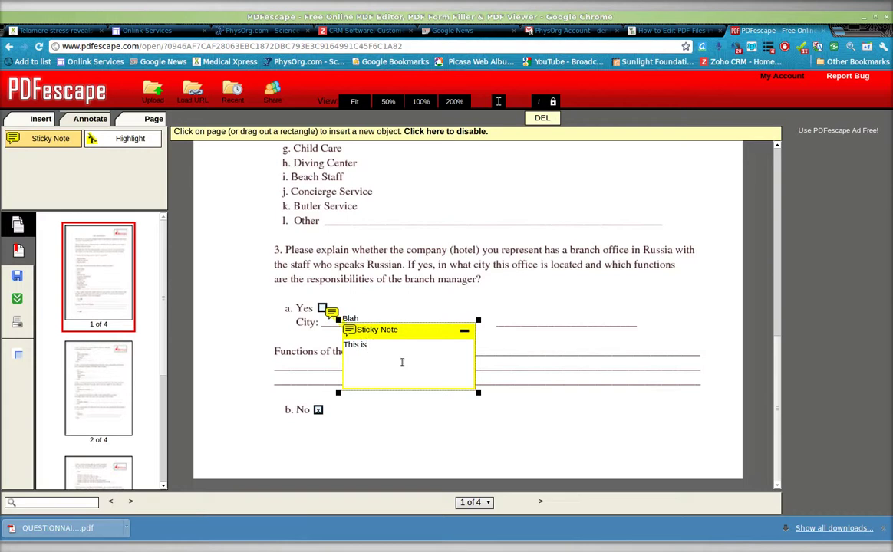
text( a note)
key(ctrl+s)
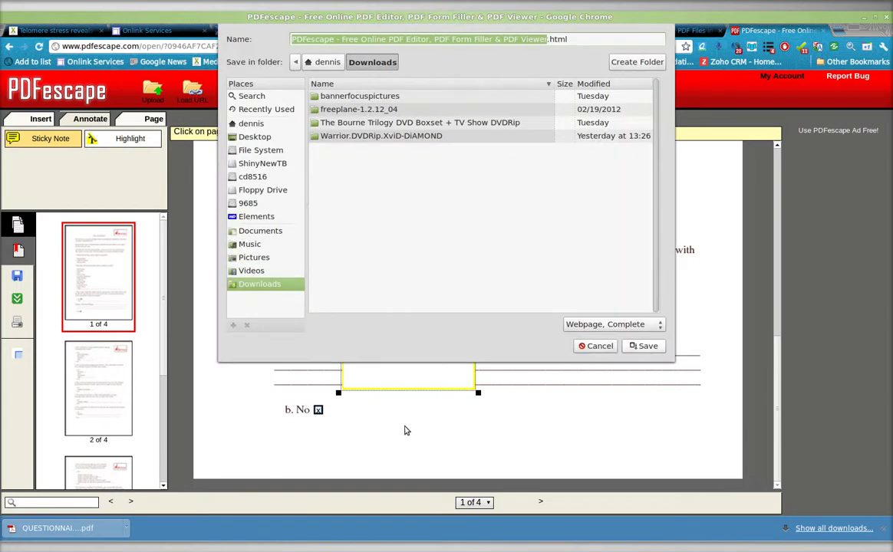
click(605, 349)
Place an empty second sticky note below question 3's No checkbox and collapse it.
click(437, 450)
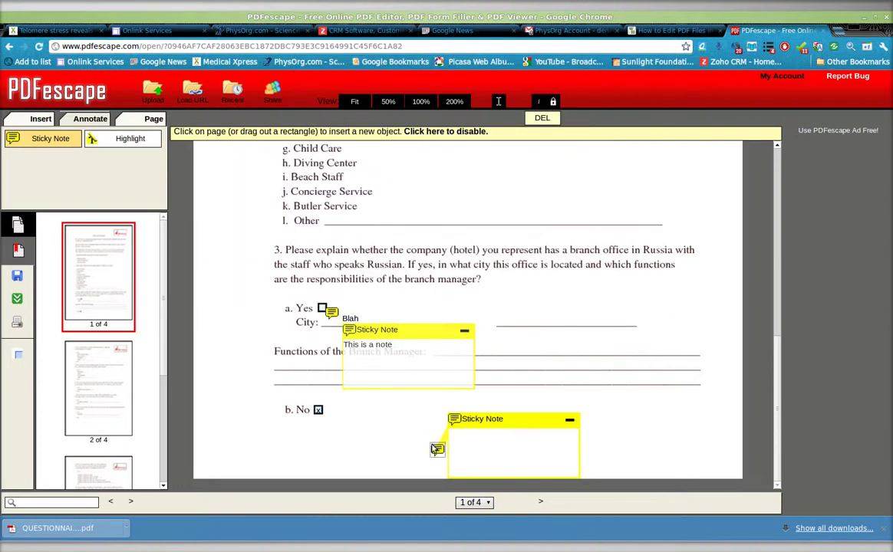
click(569, 420)
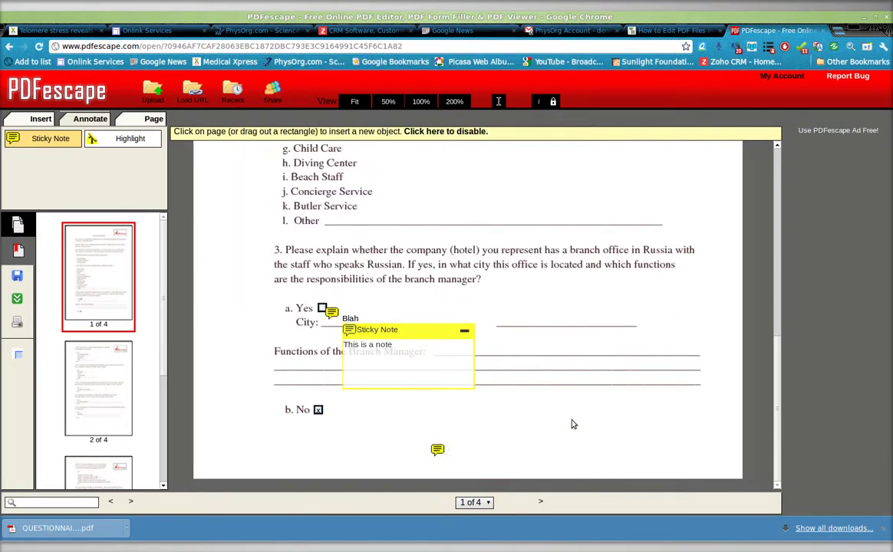
Save the annotated questionnaire and download it as a PDF, keeping the file despite the browser's safety prompt.
click(17, 275)
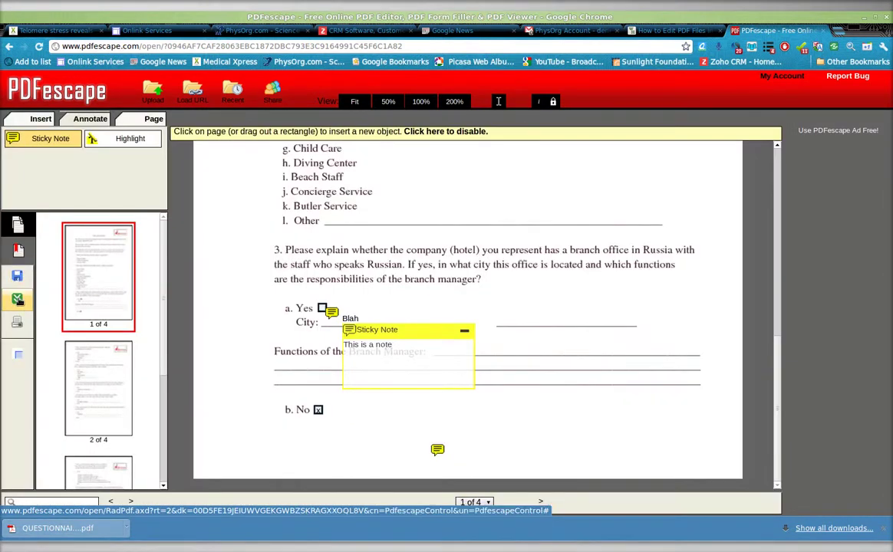
click(17, 299)
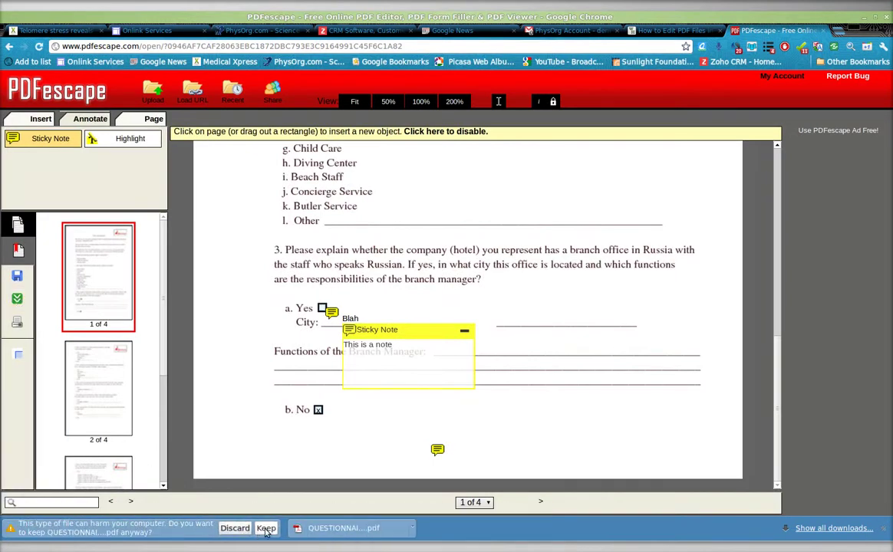
click(265, 531)
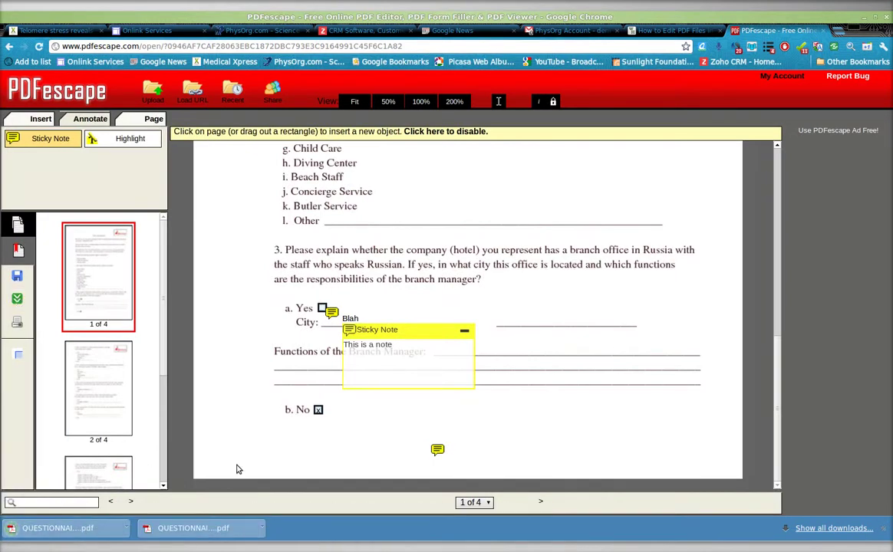
Switch to the Downloads folder and open QUESTIONNAIRE_MARUSYA (2).pdf with Adobe Reader 9.
key(alt+Tab)
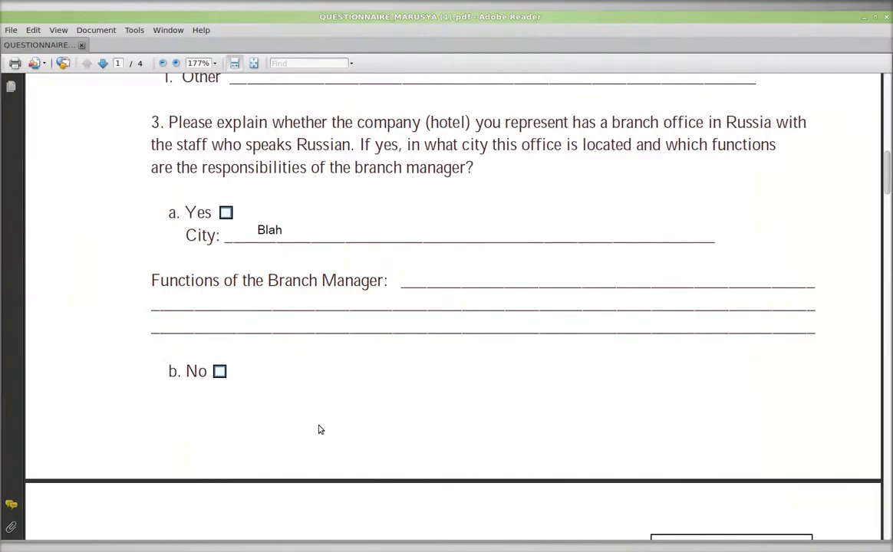
key(alt+Tab)
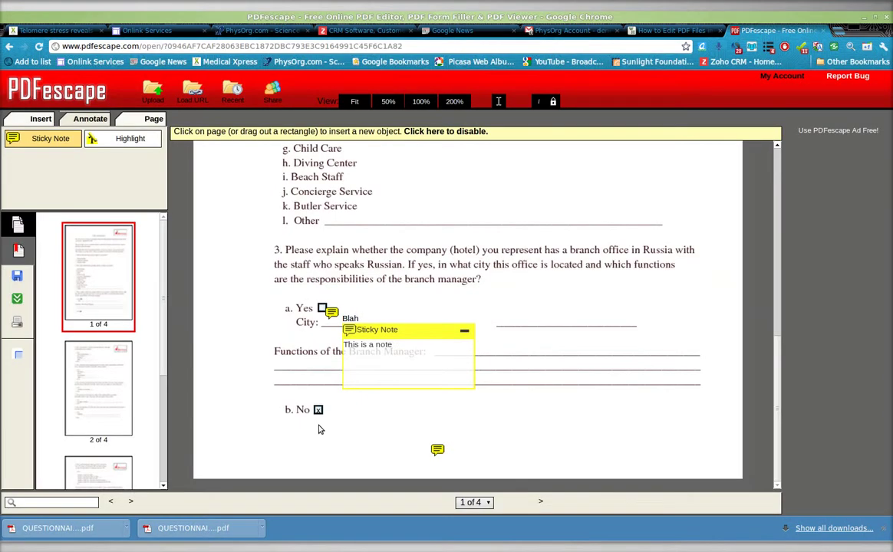
key(alt+Tab)
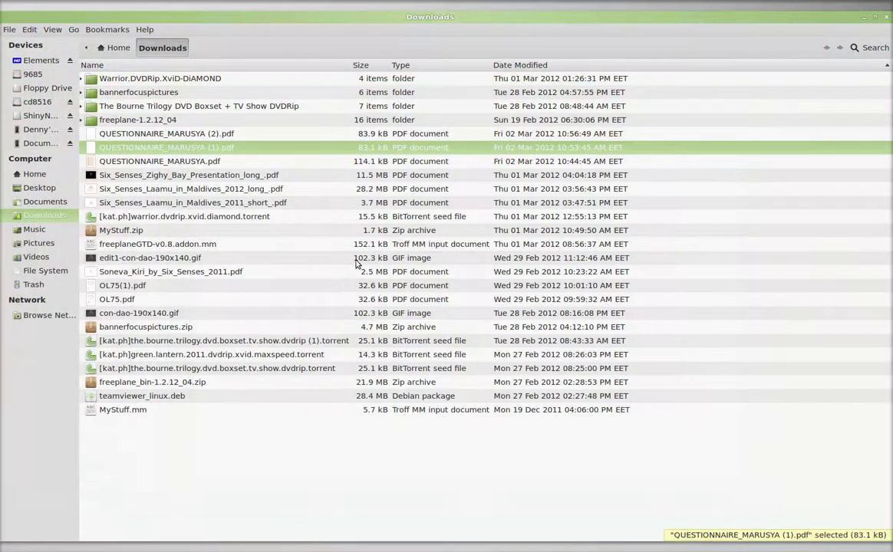
right_click(198, 136)
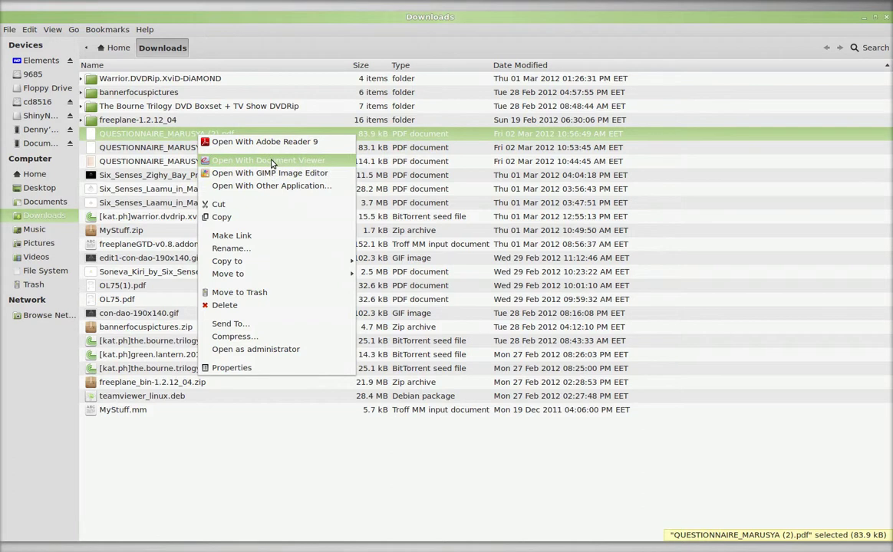
click(268, 145)
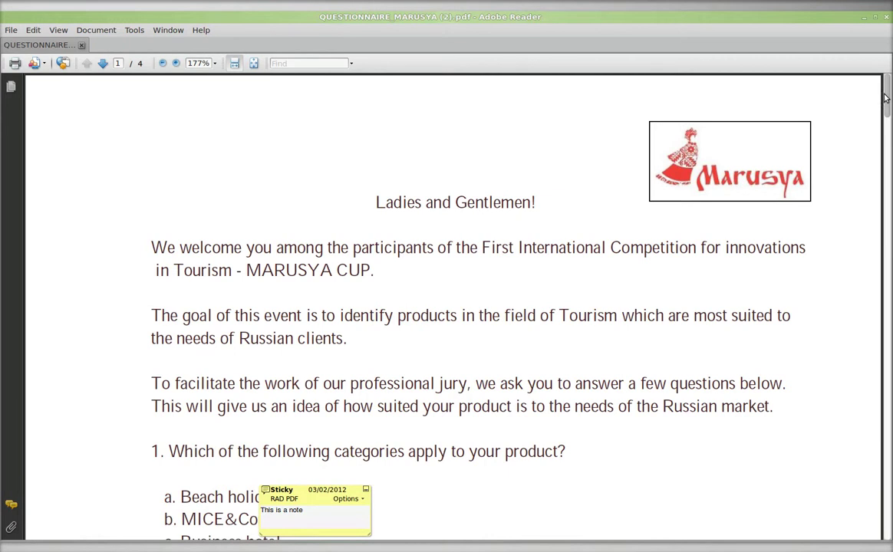
Examine question 3's annotations on page 1, closing, reopening and again closing the sticky note beside the Yes checkbox.
drag(887, 100, 890, 115)
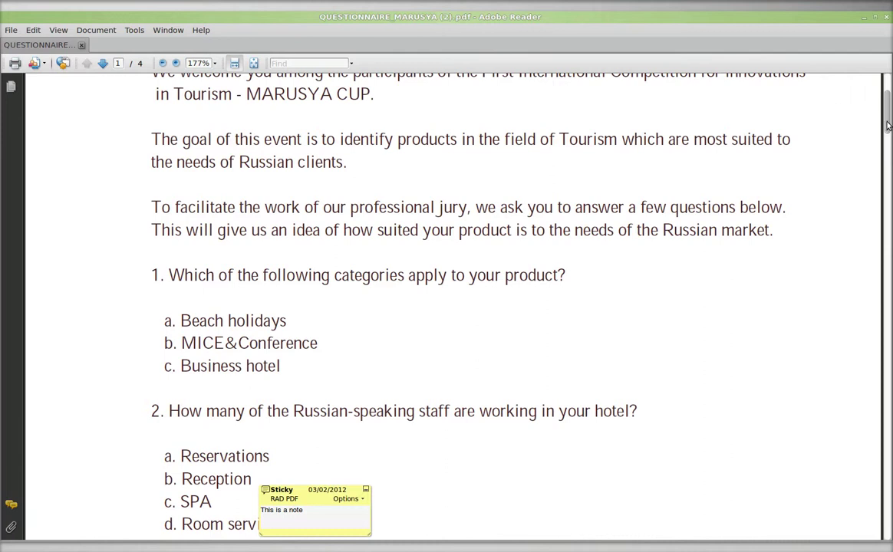
drag(887, 115, 888, 164)
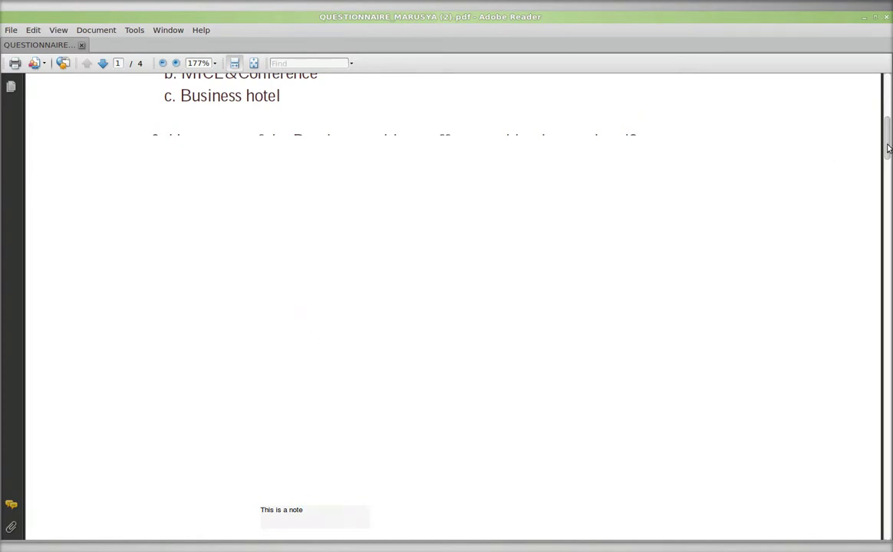
scroll(889, 153, up, 1)
drag(889, 155, 888, 182)
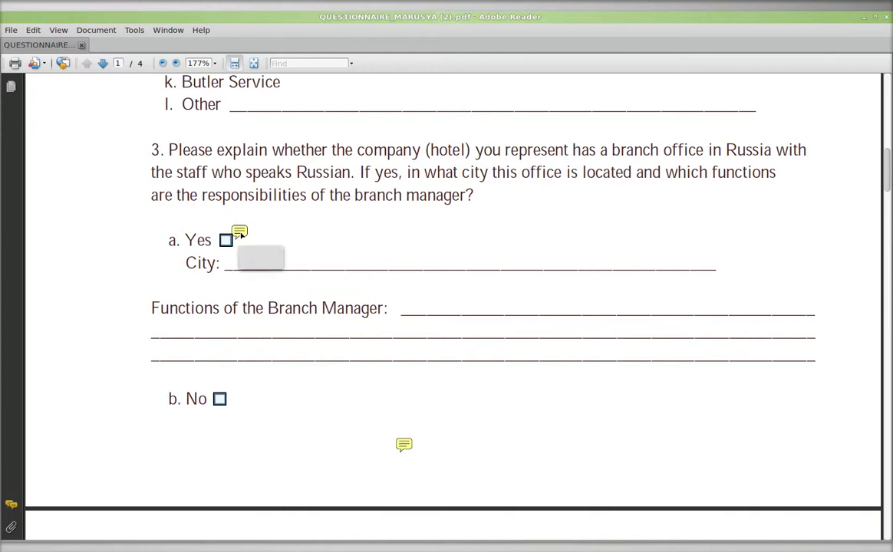
mouse_move(241, 236)
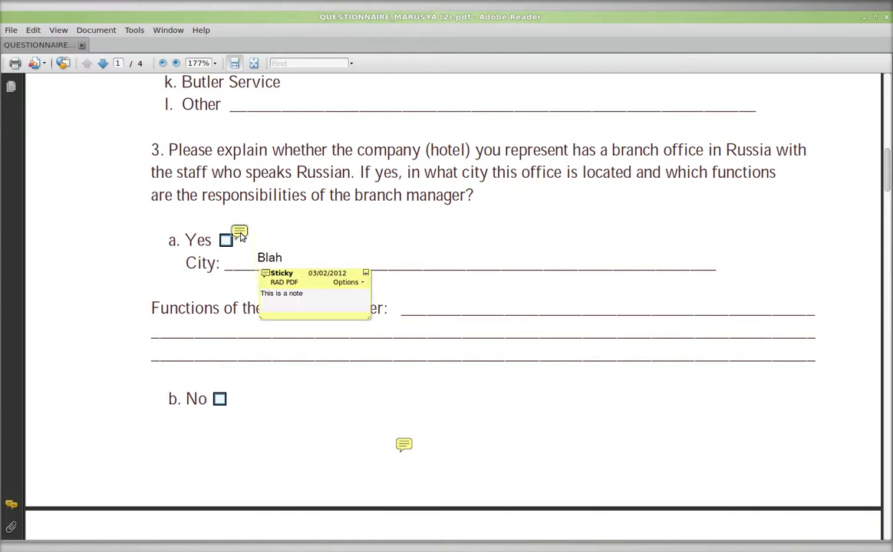
click(366, 274)
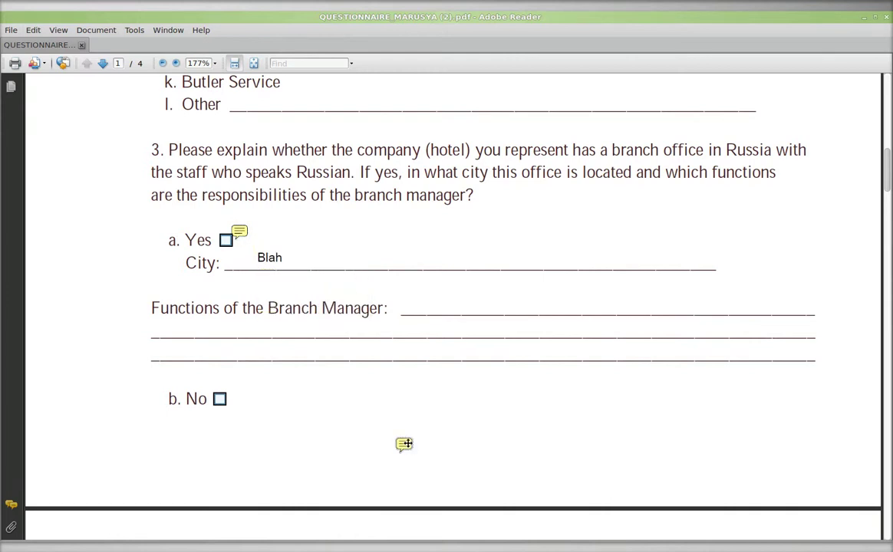
click(240, 233)
click(365, 273)
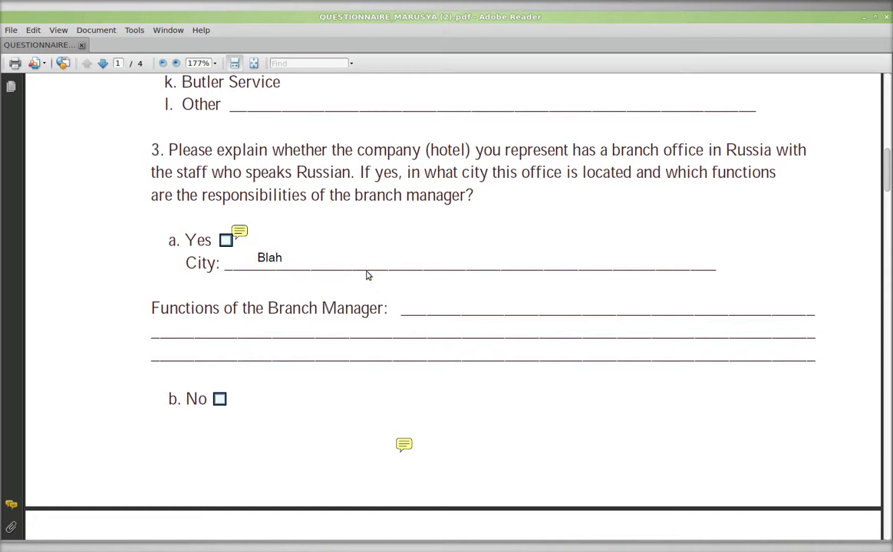